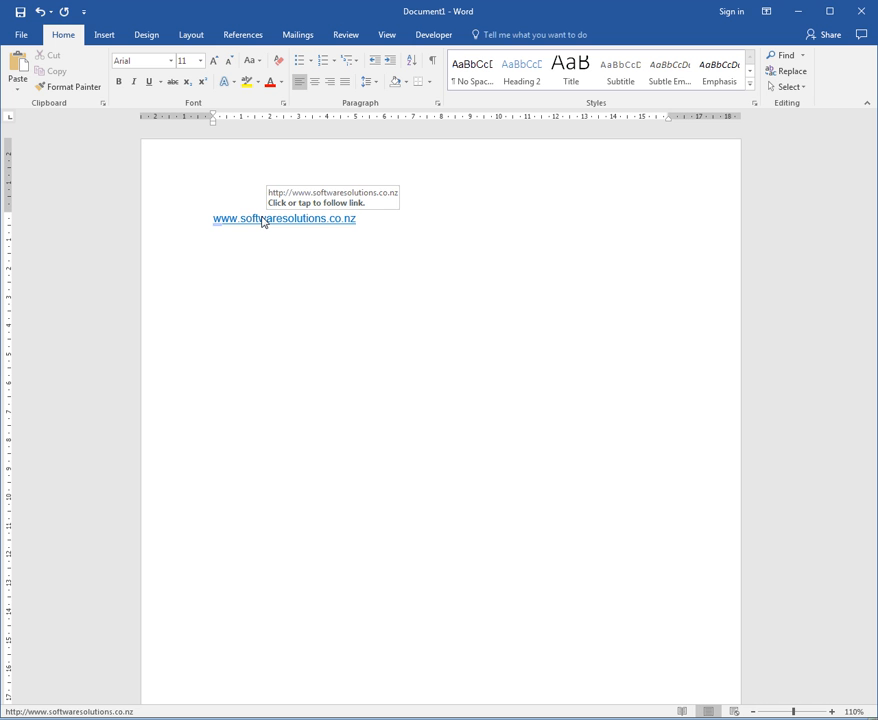
Enter an e-mail address on the line below the website link so that it converts to a hyperlink.
key(Return)
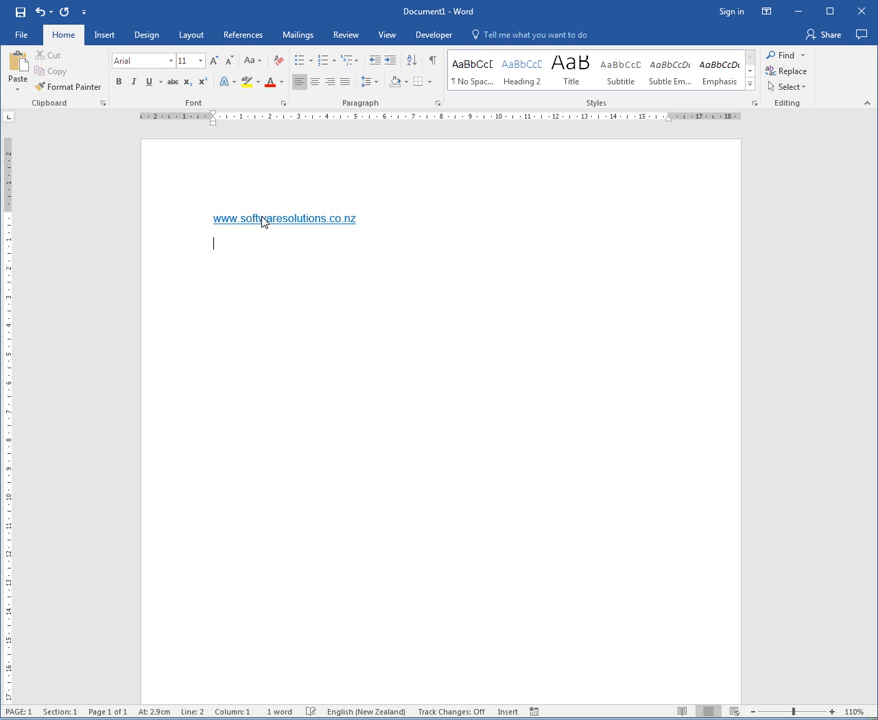
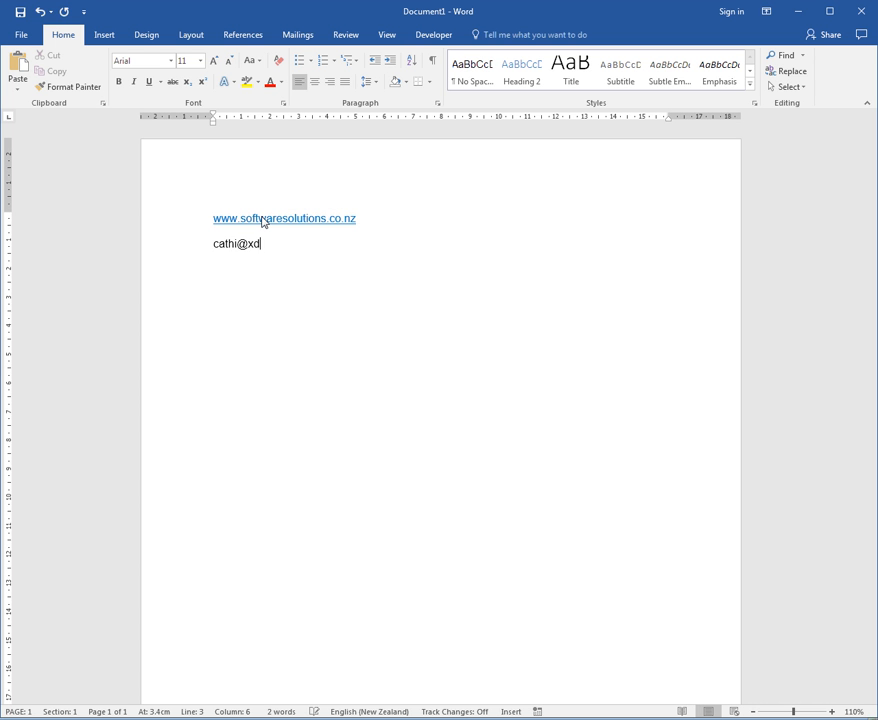
key(Return)
Replace all document content with the line "In summary this year has been an excellent year for sales and staff performance".
key(ctrl+a)
key(Delete)
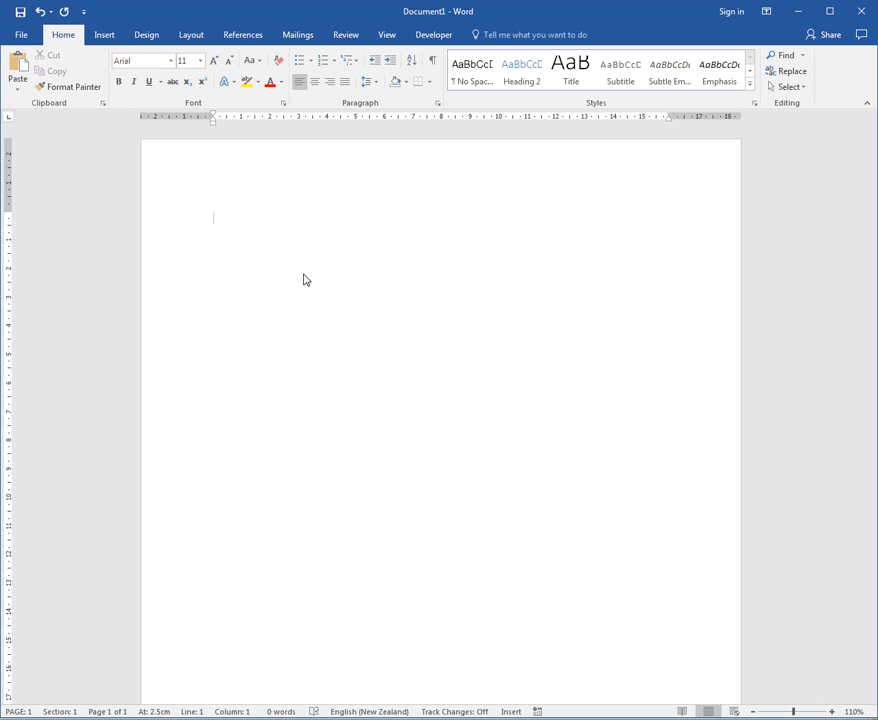
text(In summary this year has be)
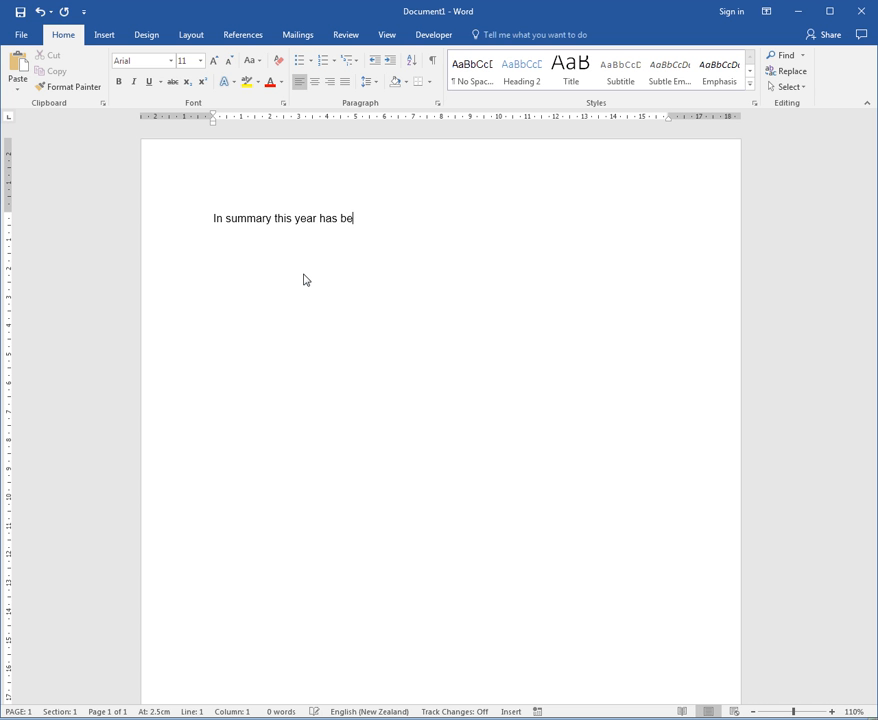
text(en an excellent year for)
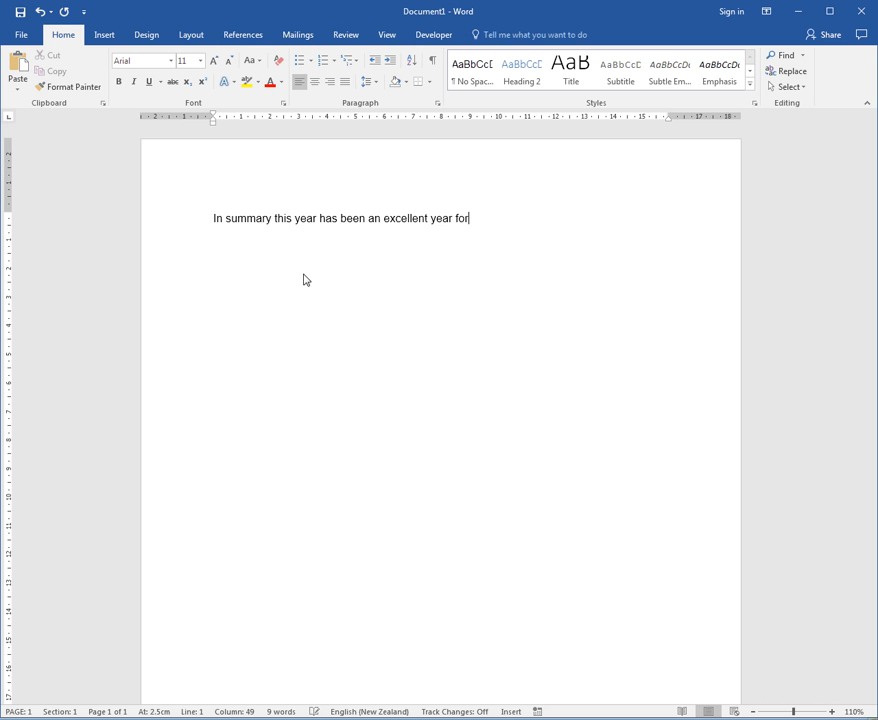
text( sales and staff p)
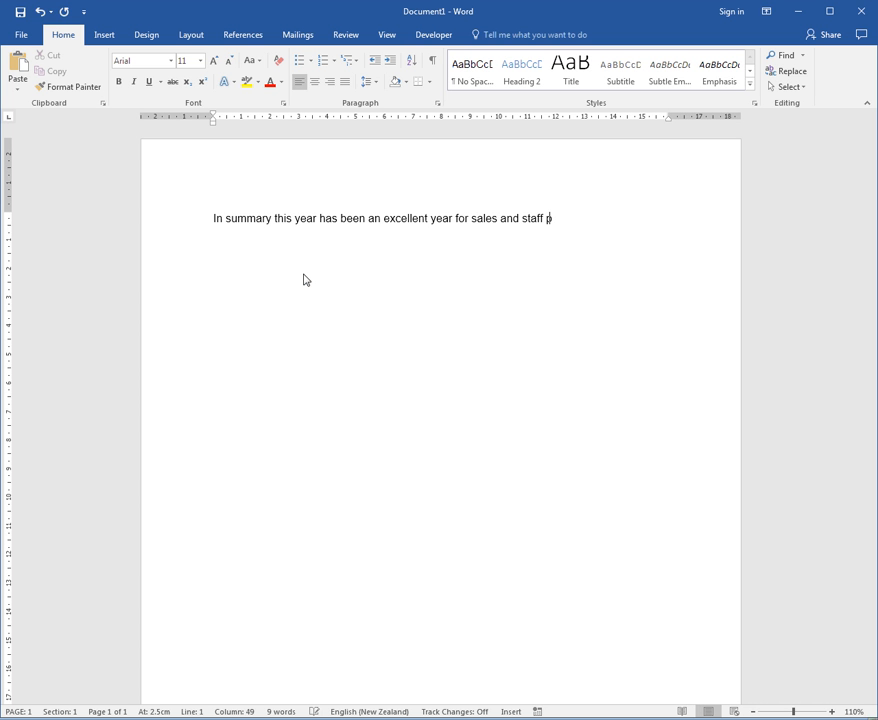
text(erformance)
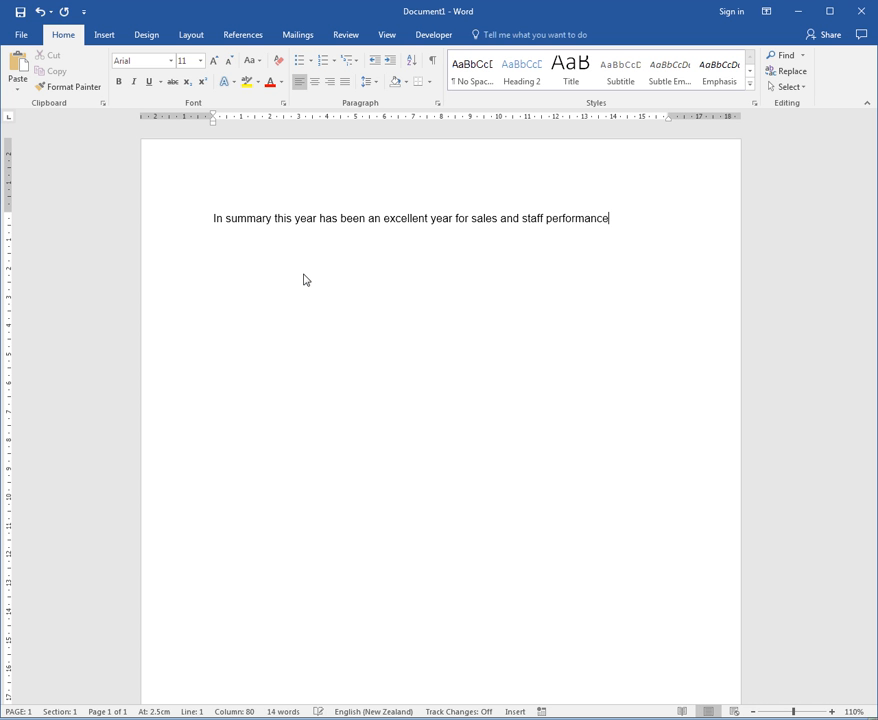
Add the lines "Click for Sales Details" and "Click for Staff Details" below the summary sentence.
key(Return)
text(Click for Sales Details)
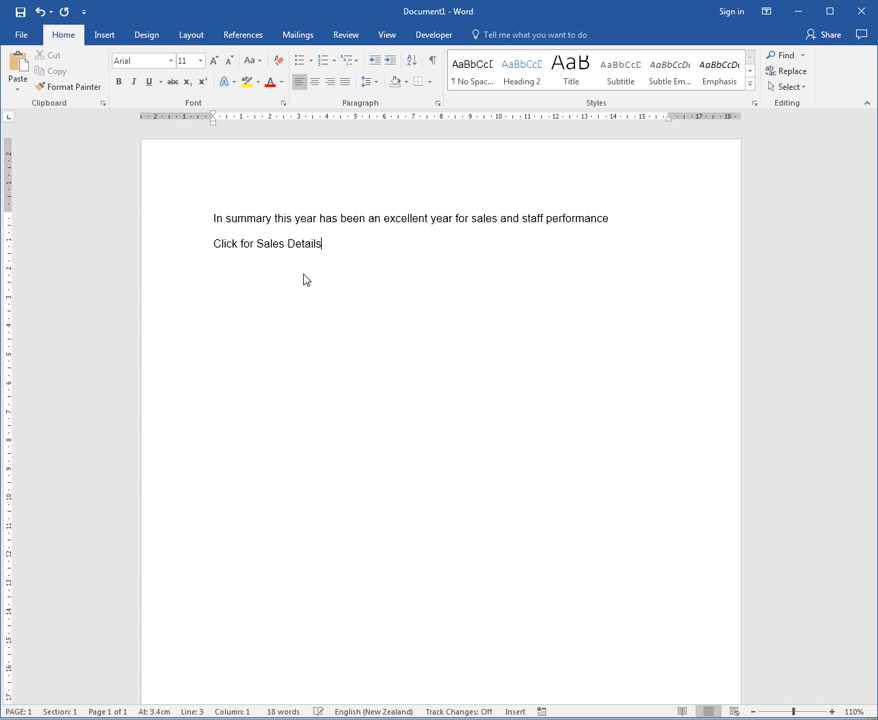
key(Return)
text(Click for Staff Details)
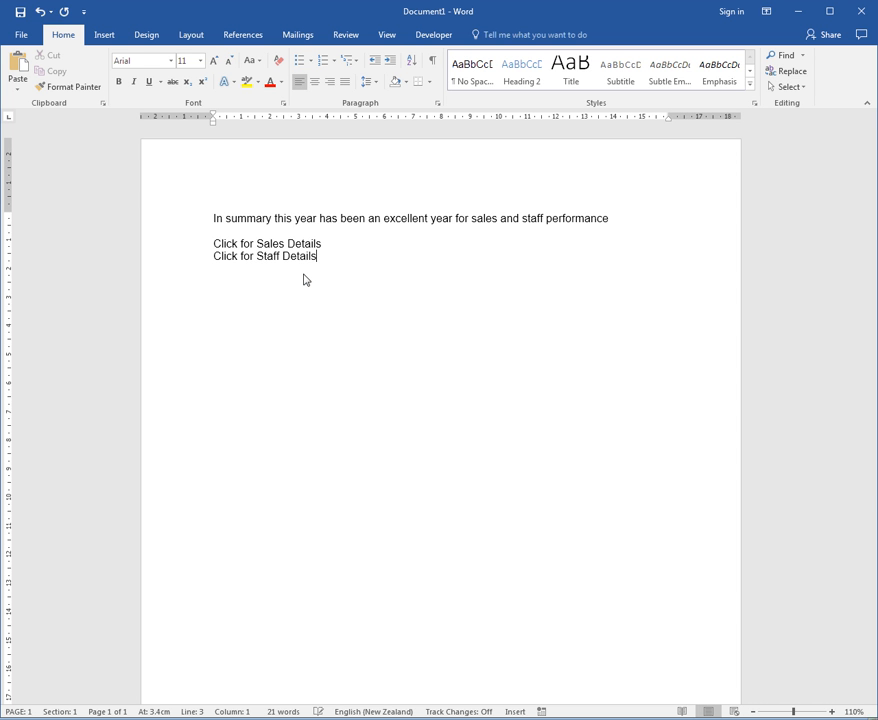
key(Return)
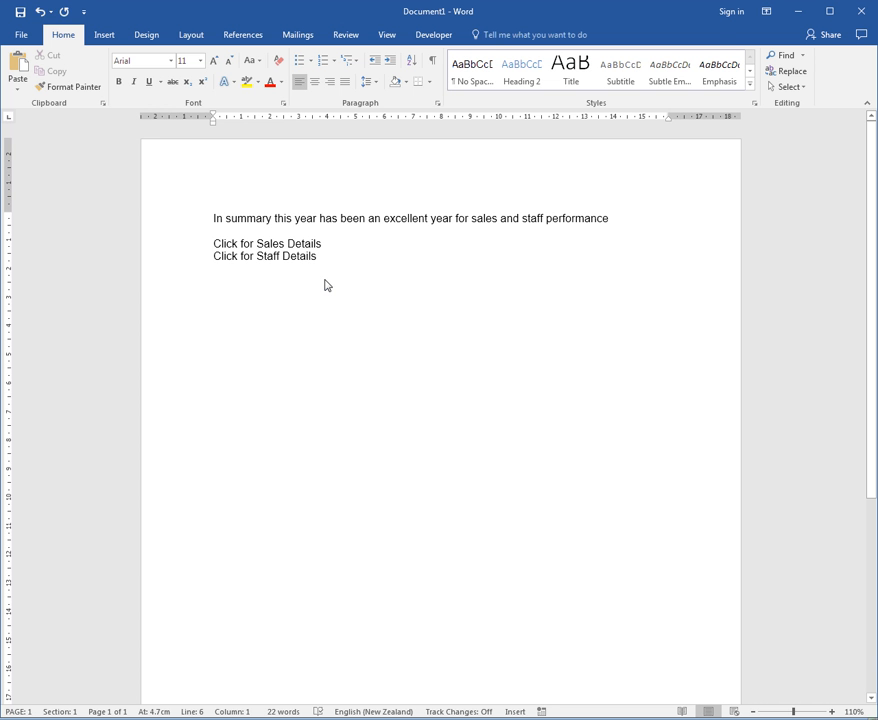
Save the document in the Documents library under the file name Summary.
key(F12)
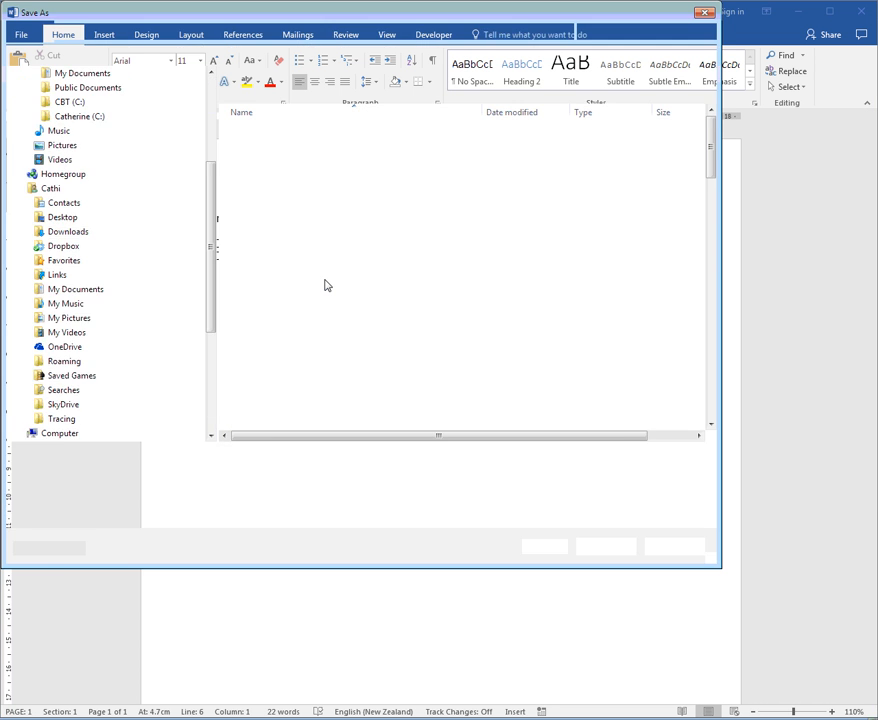
text(Summary)
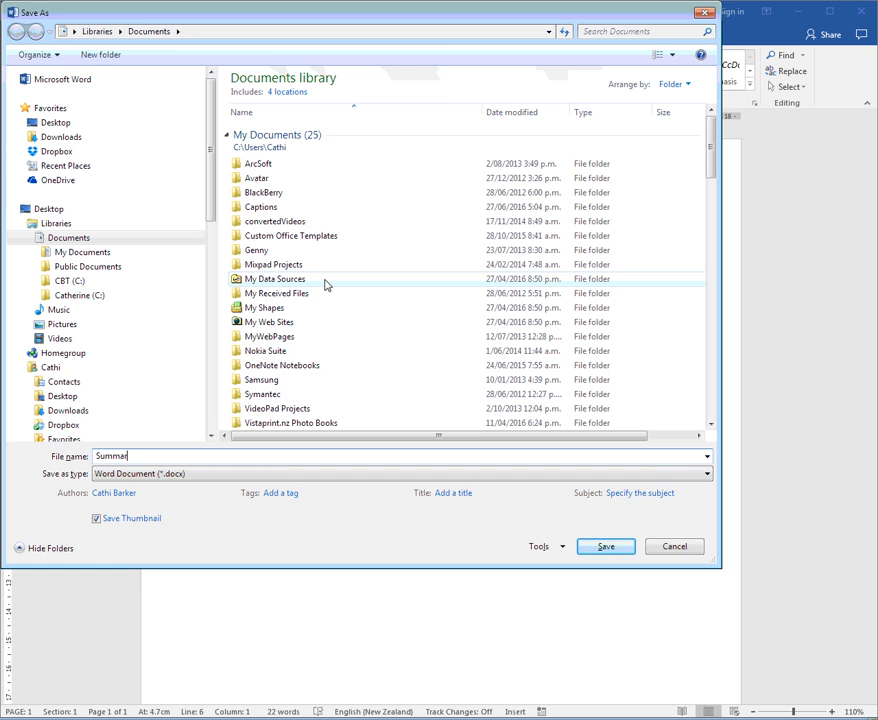
key(Return)
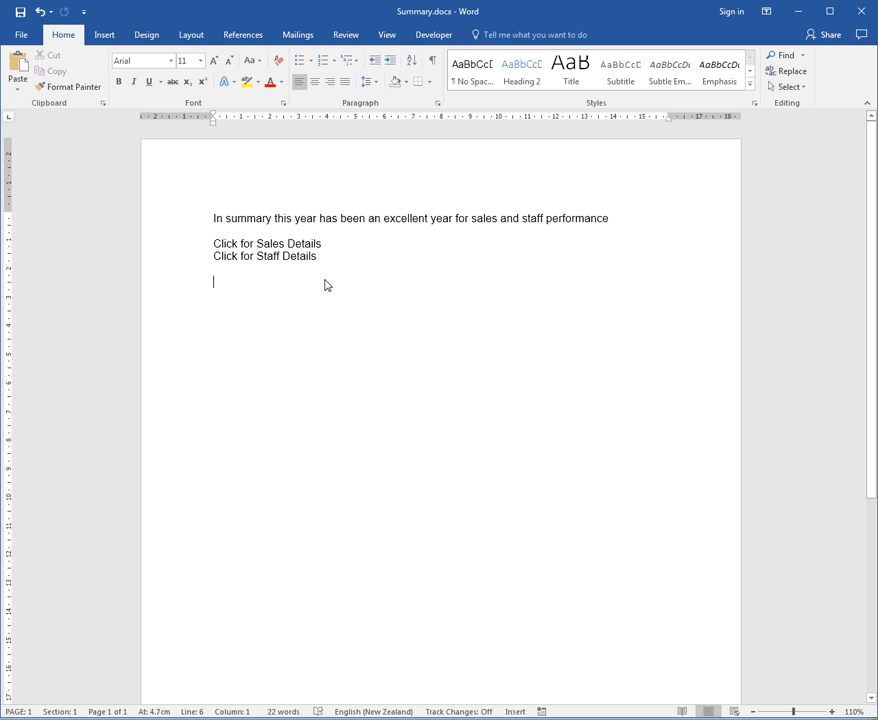
click(200, 246)
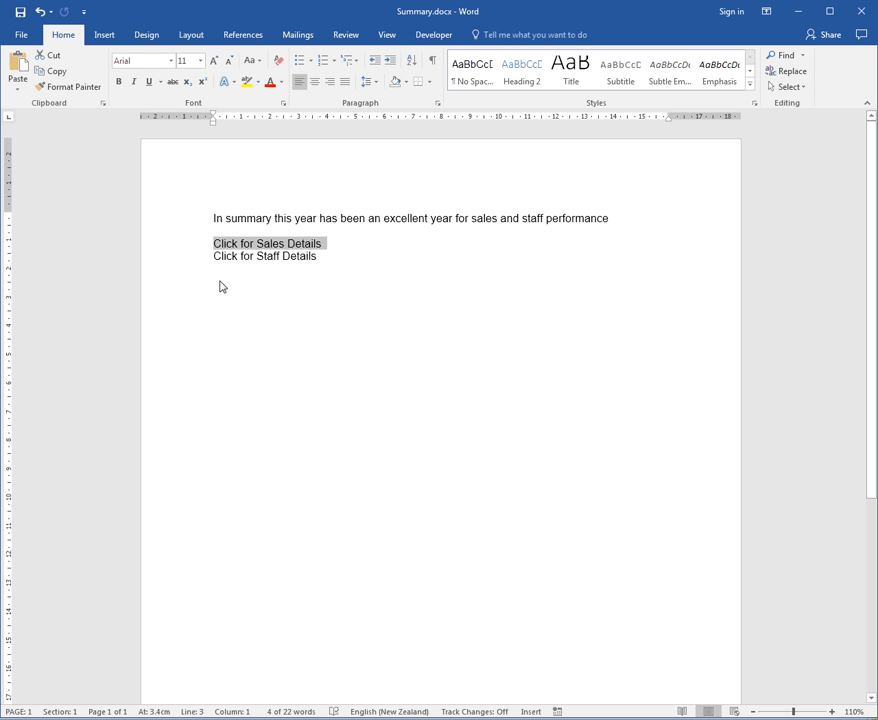
click(191, 260)
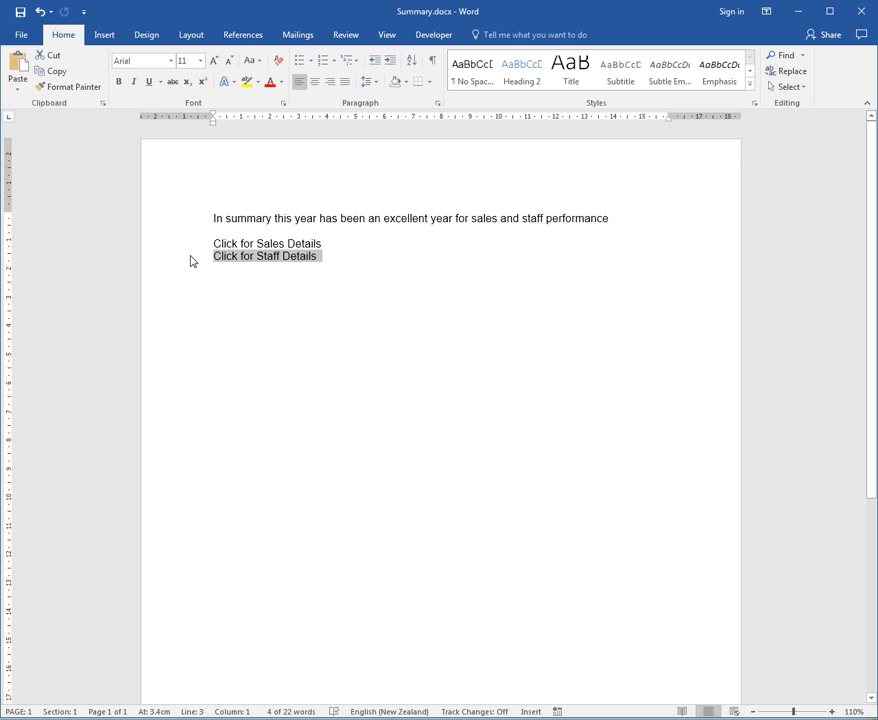
click(261, 291)
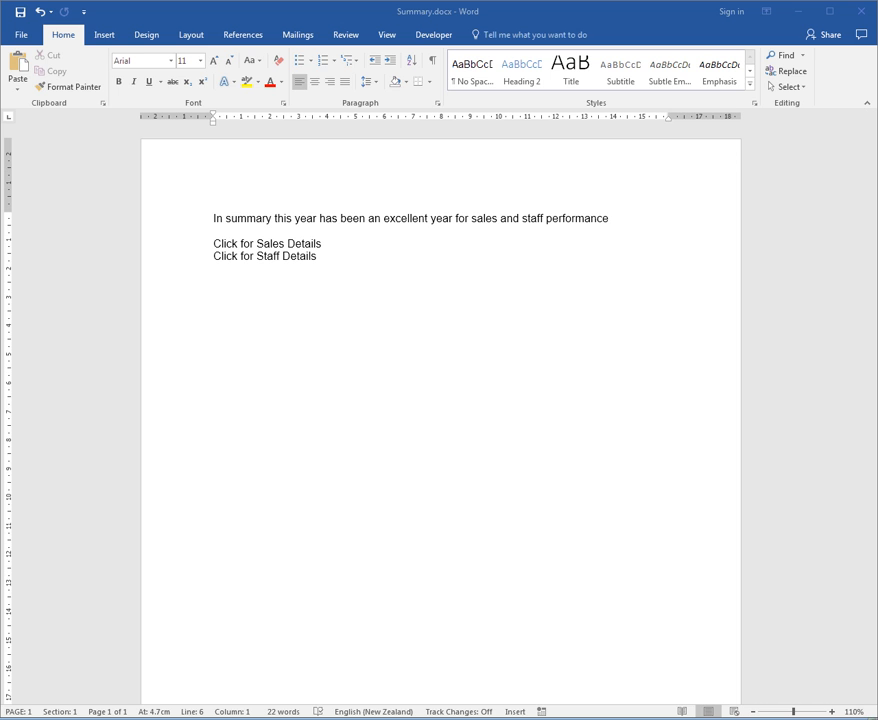
Create a new blank document and enter "Sales for January to June up 150,000" as its first line.
drag(0, 40, 567, 8)
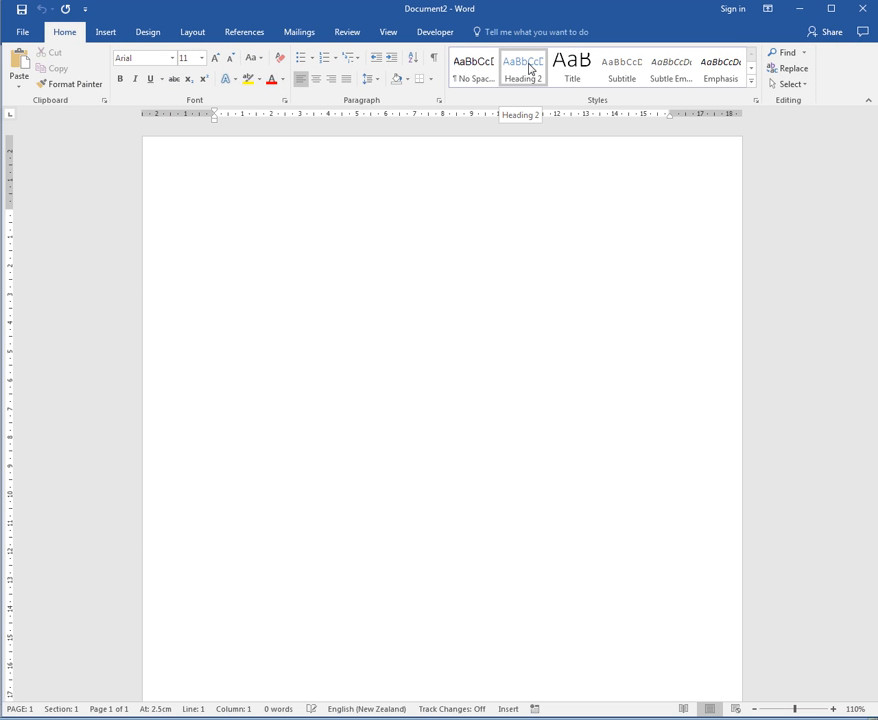
text(Sales fo)
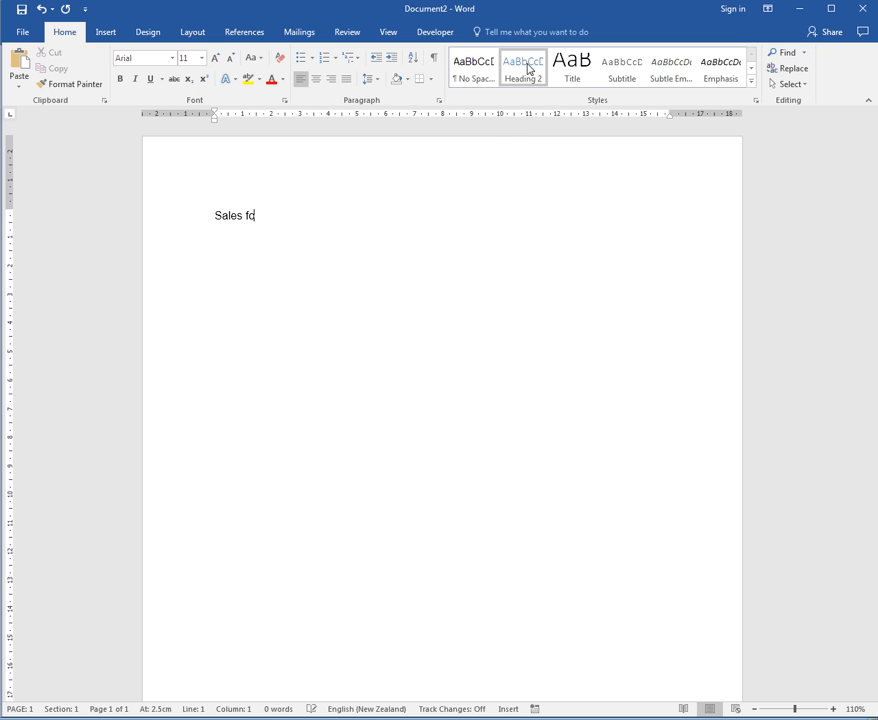
text(r January )
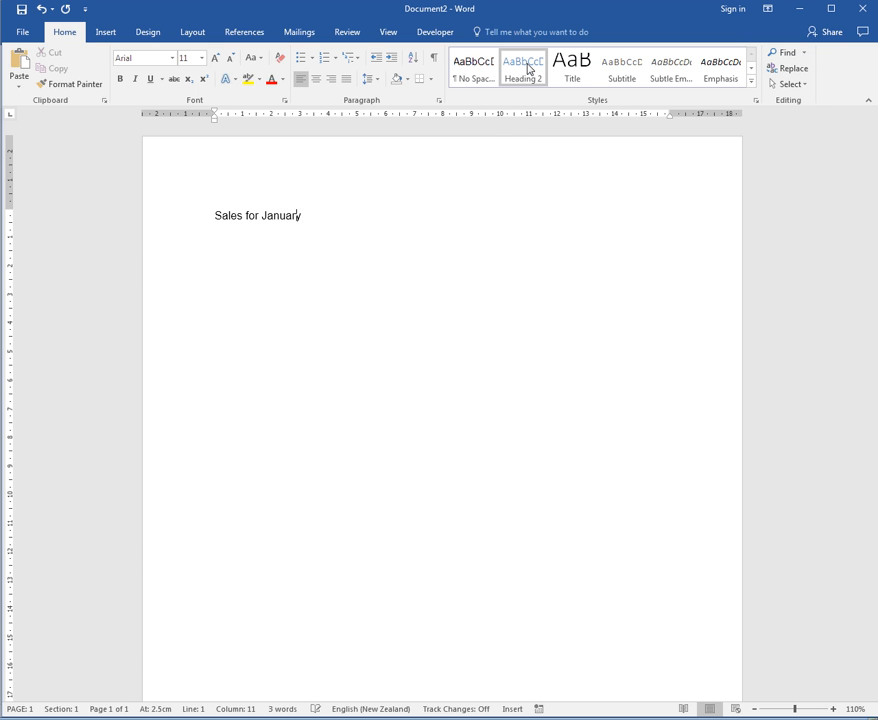
text(to June up 50,000)
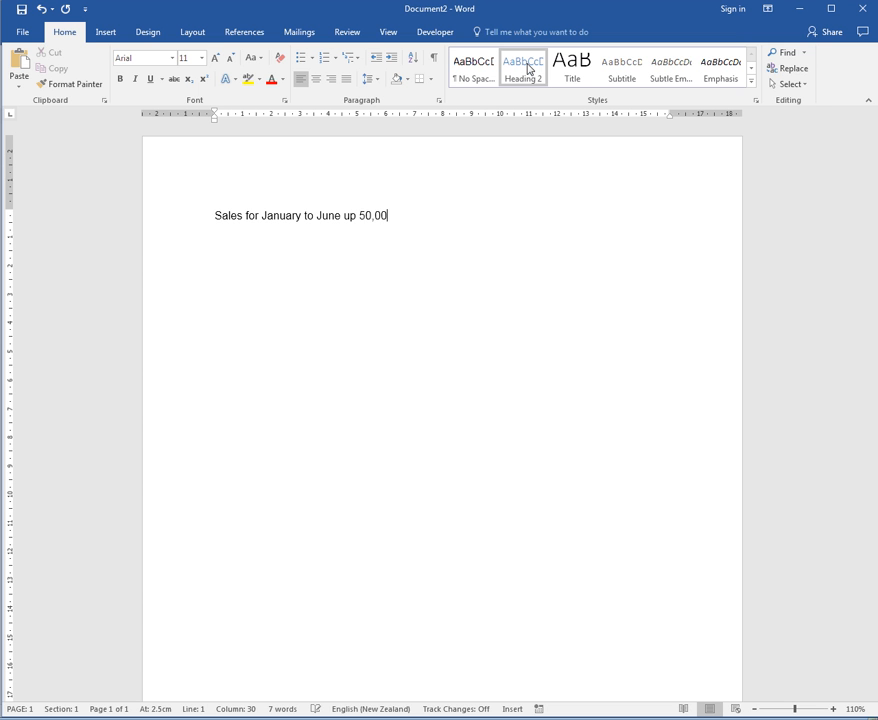
key(Left)
key(Left)
key(Left)
key(Left)
key(Left)
key(Left)
text(1)
key(End)
Add a second line reading "Sales for July to December up 225,000".
key(Return)
text(Sales fo)
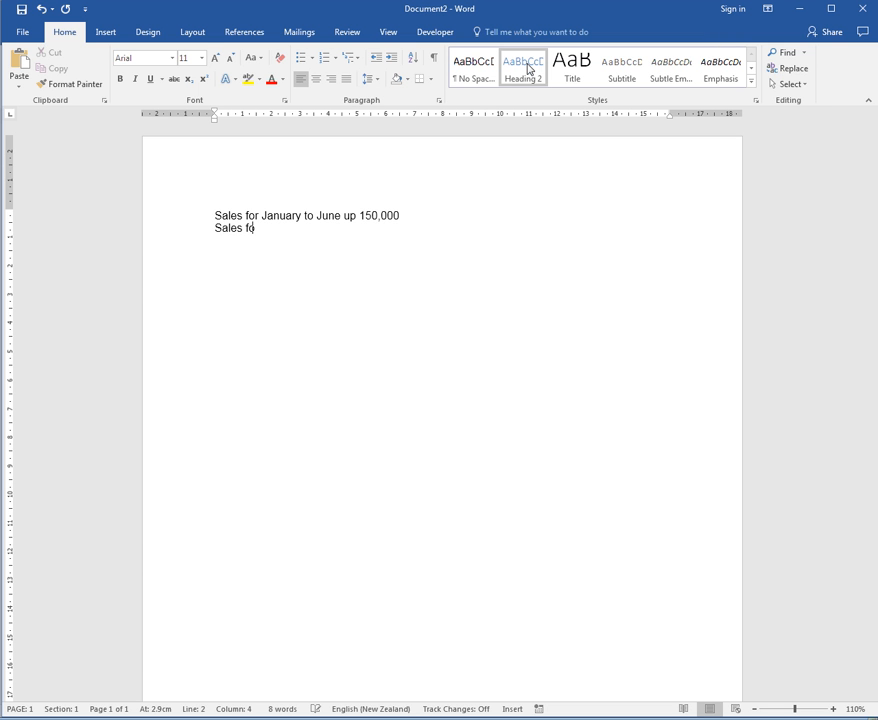
text(r July to December up)
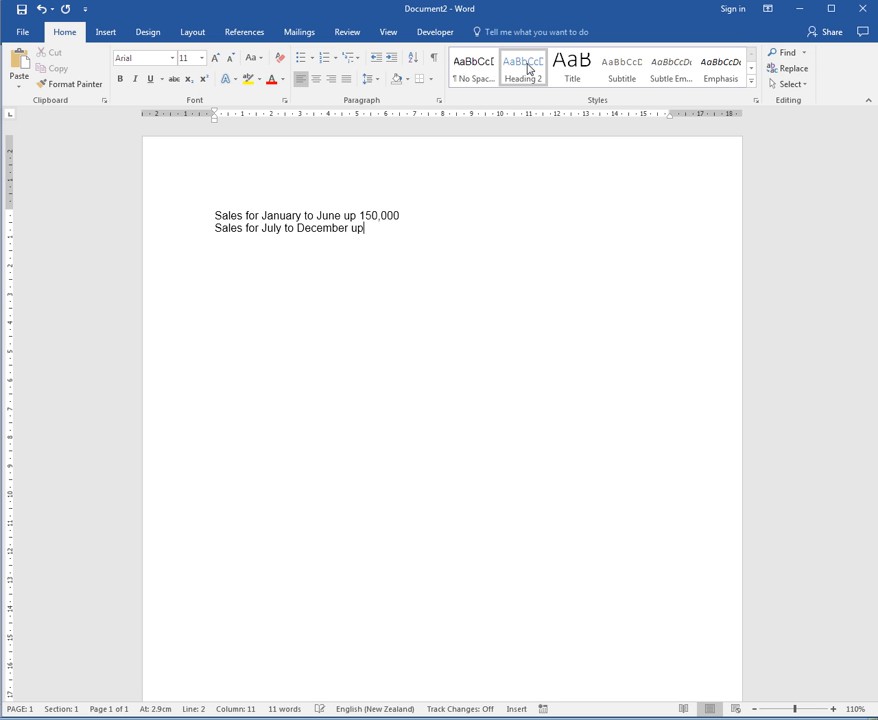
text( 225,000)
Leave a blank line below the two sales lines and generate filler paragraphs with =rand().
key(Return)
key(Return)
text(=rand)
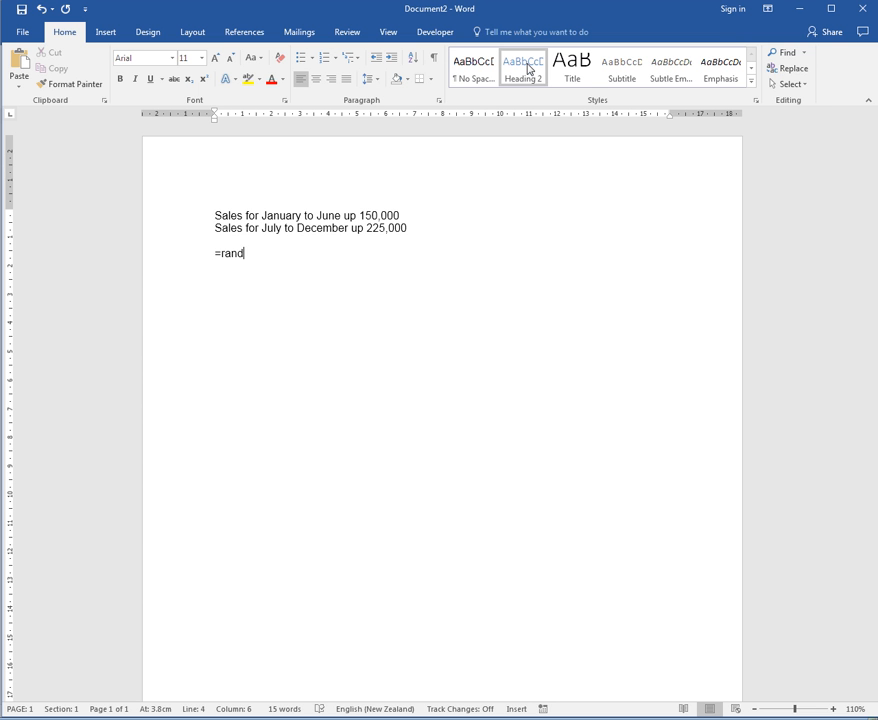
text(())
key(Return)
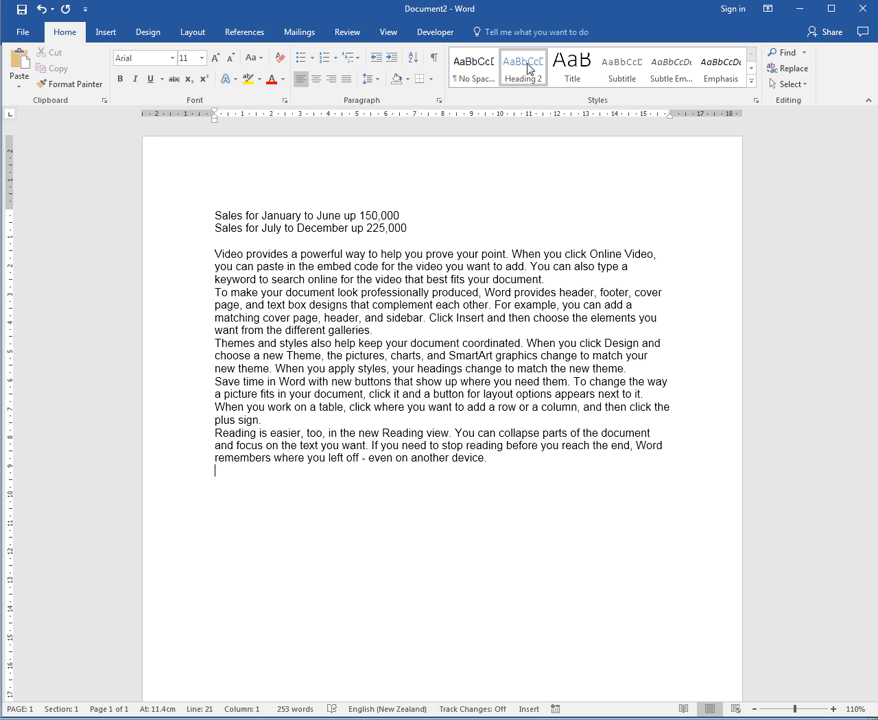
Save the sales document as Sales in the Documents library and close it.
key(F12)
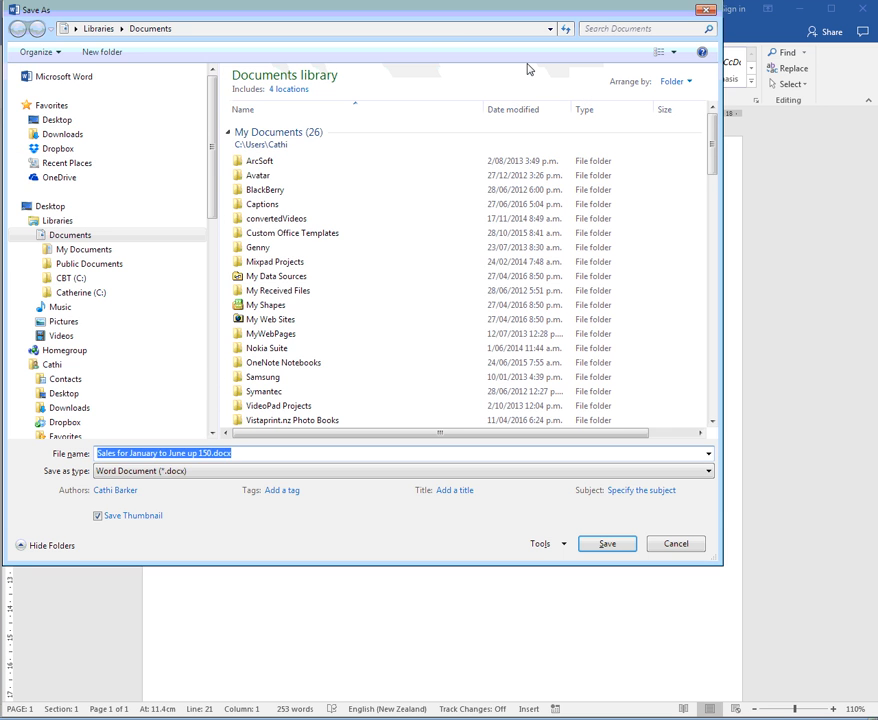
text(Sales)
key(Return)
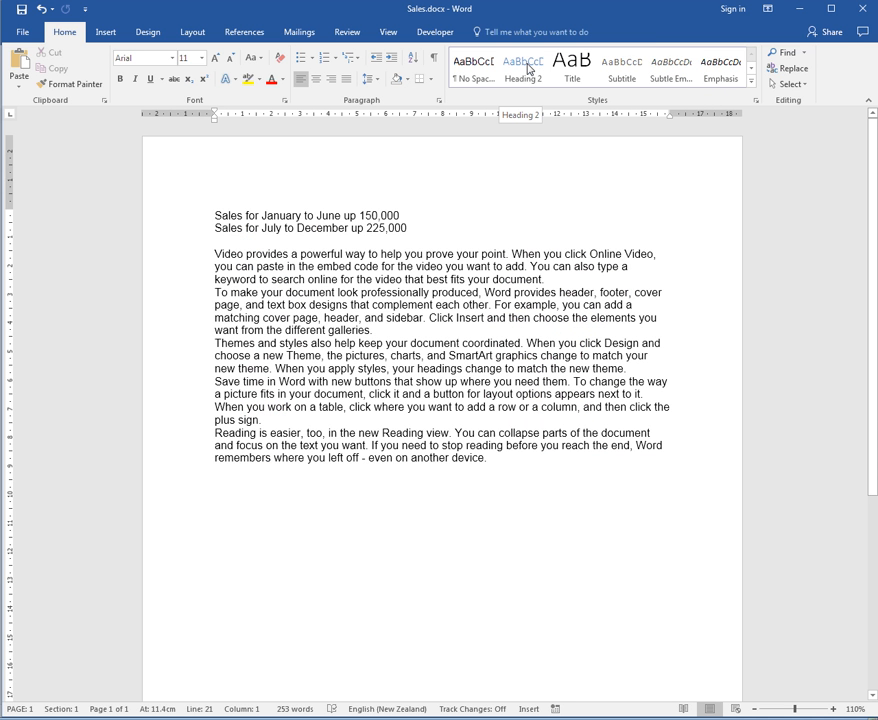
key(ctrl+w)
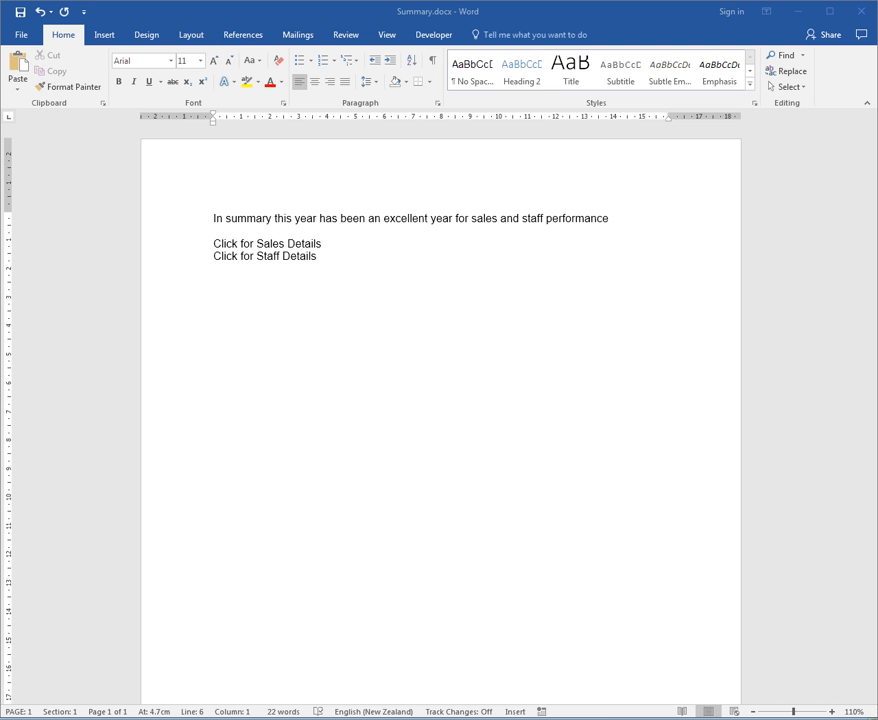
Create another blank document and enter "Staff qualifications increased by 45 this year" as its first line.
drag(0, 52, 343, 11)
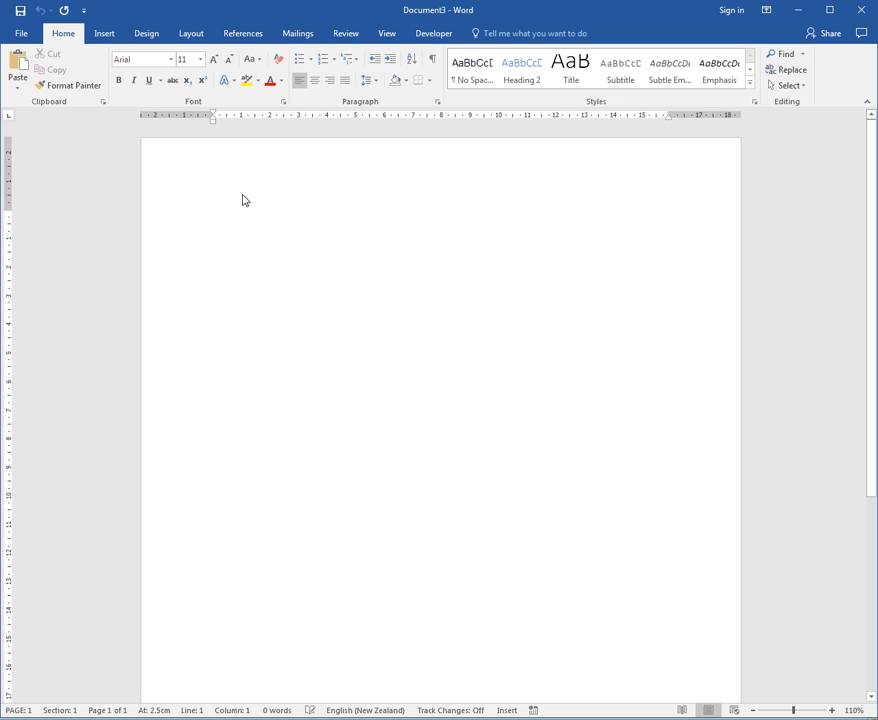
text(Staff qualificat)
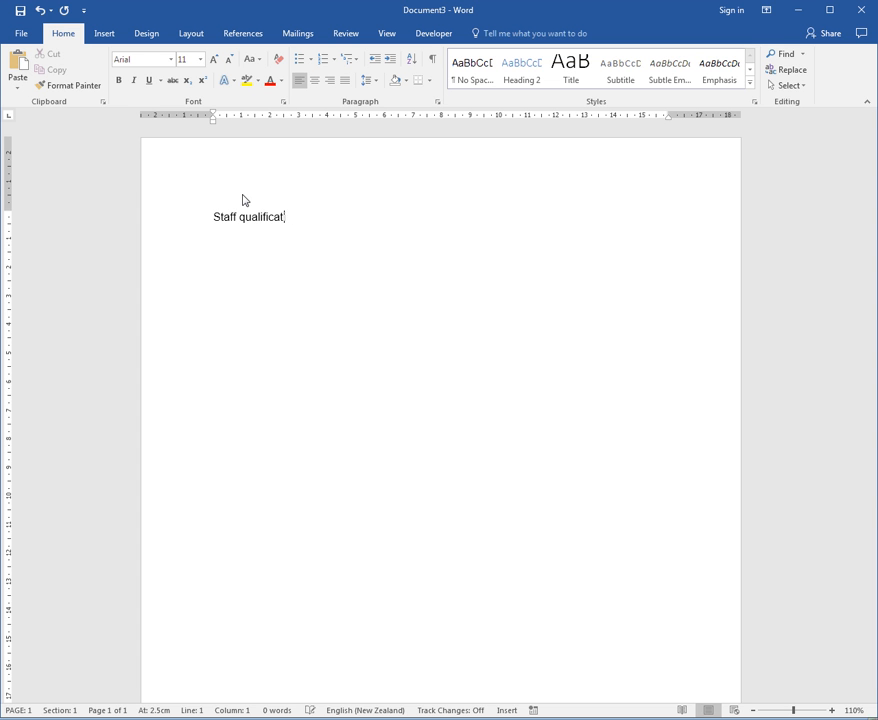
text(ions increased by 45 this)
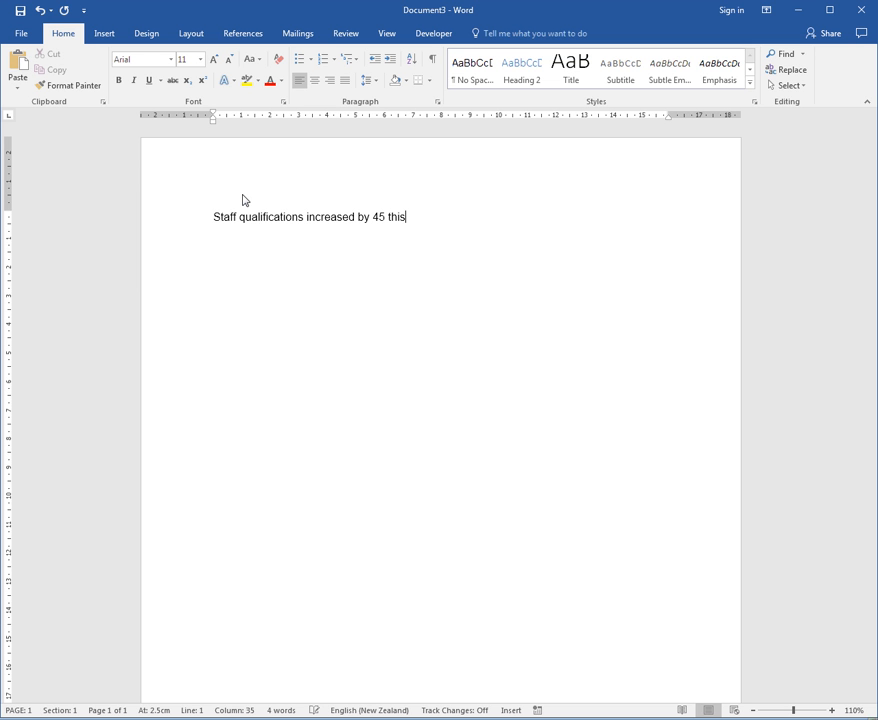
text( year)
Add a second line reading "Staff turnover dropped by 60% this year".
key(Return)
text(Staff turnover dropped by )
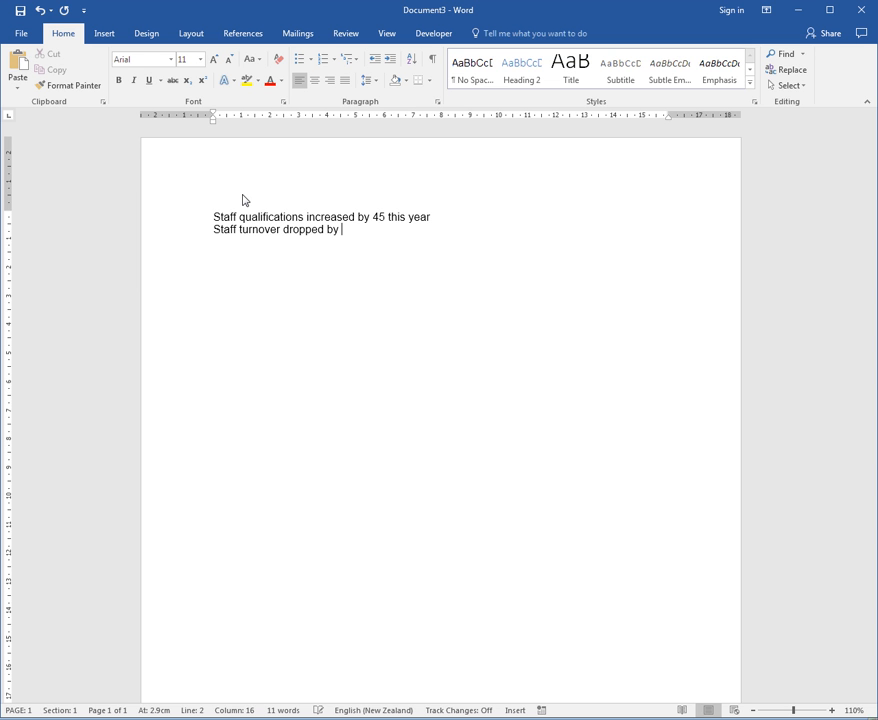
text(60% this year)
Leave a blank line below the two staff lines and generate filler paragraphs with =rand().
key(Return)
key(Return)
text(=rand())
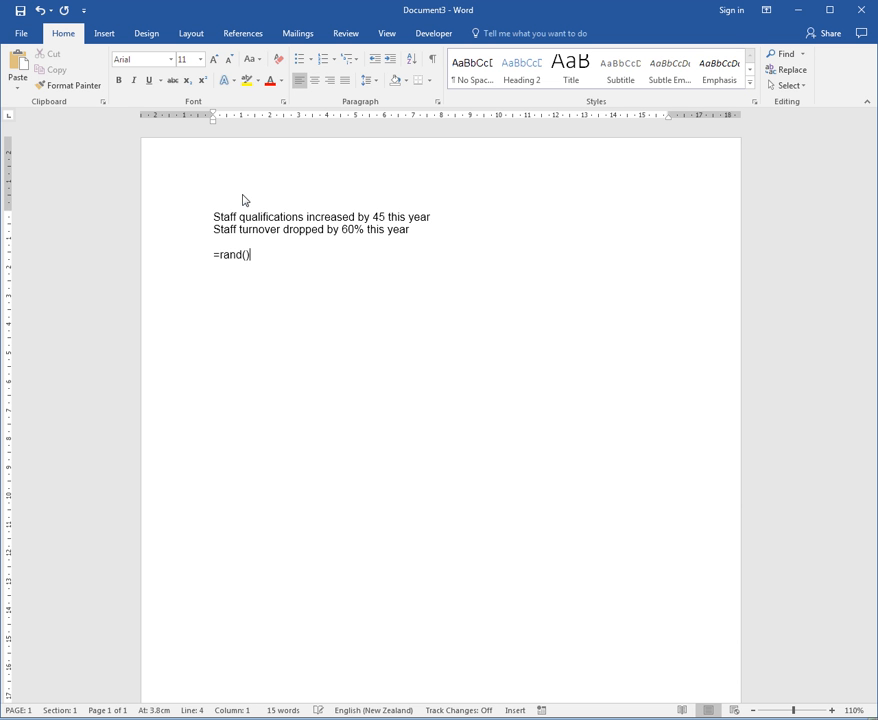
key(Return)
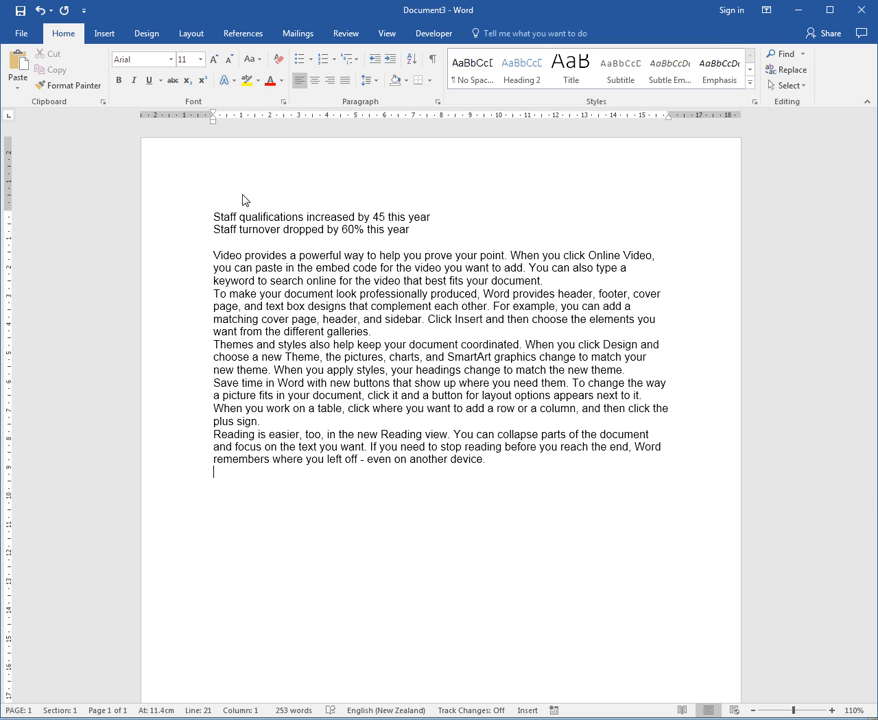
Save the staff document in the Documents library under the file name Staff.
key(F12)
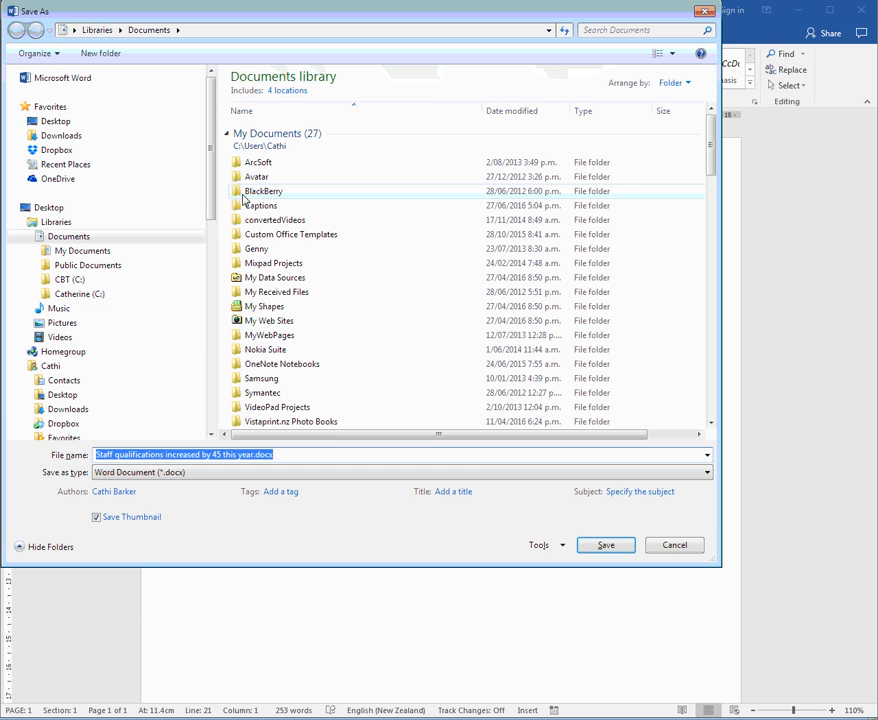
text(Staff)
key(Return)
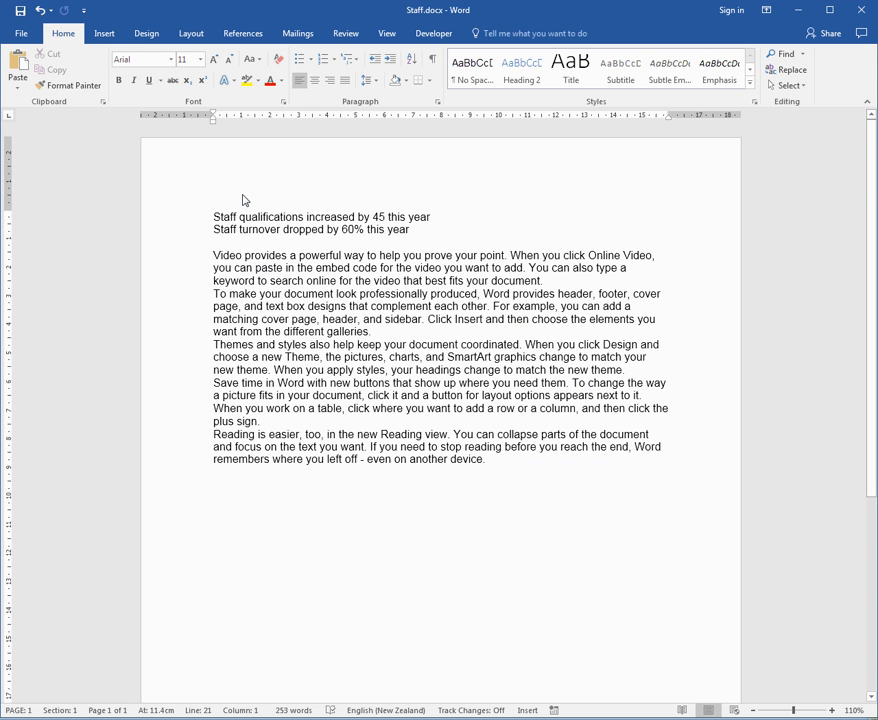
In the Summary document, hyperlink the line "Click for Sales Details" to the existing file Sales.docx in My Documents.
key(alt+Tab)
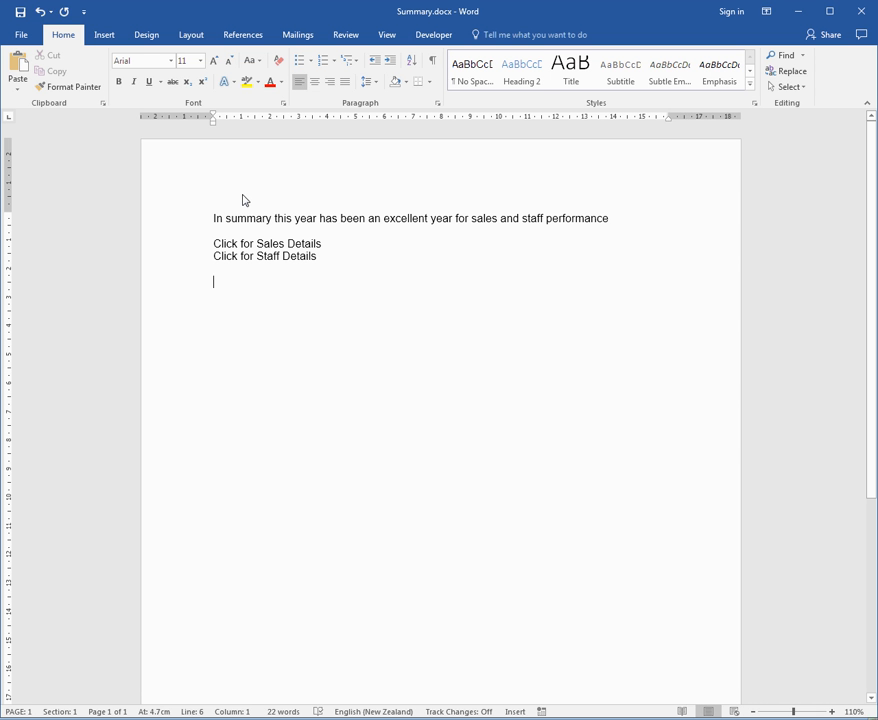
click(180, 249)
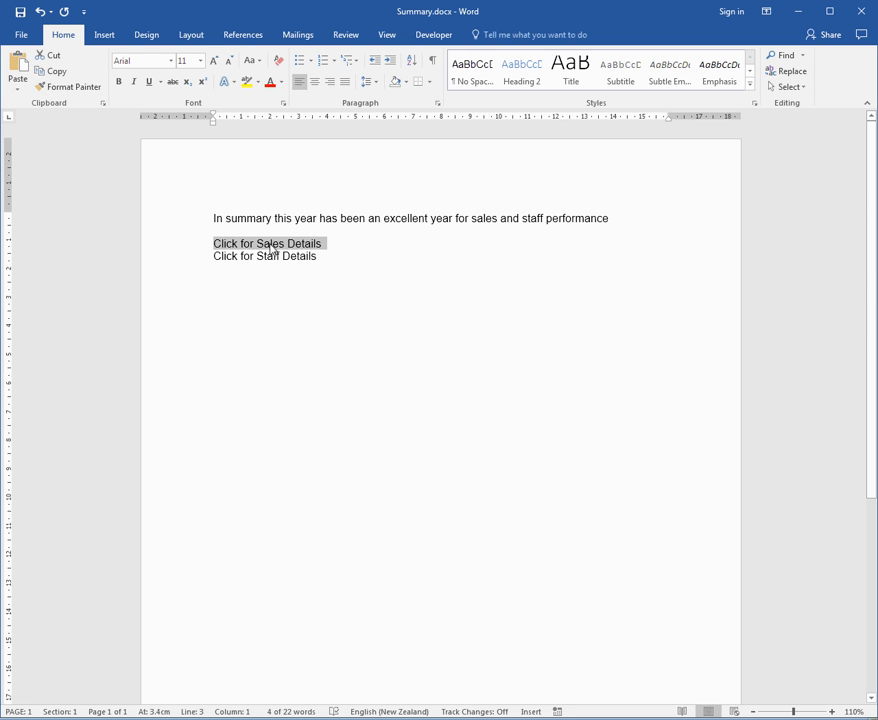
right_click(271, 248)
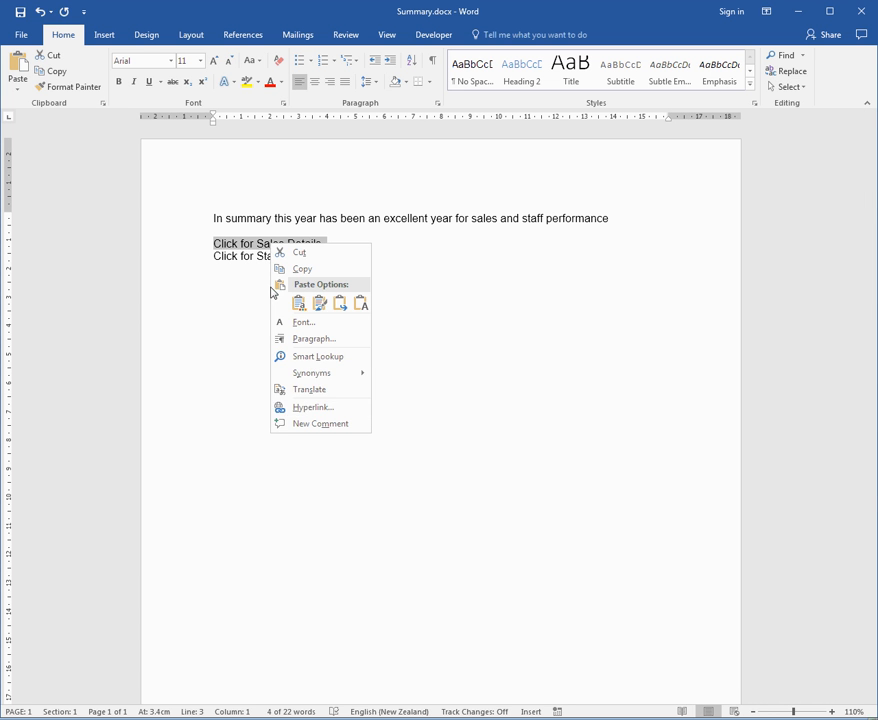
key(Escape)
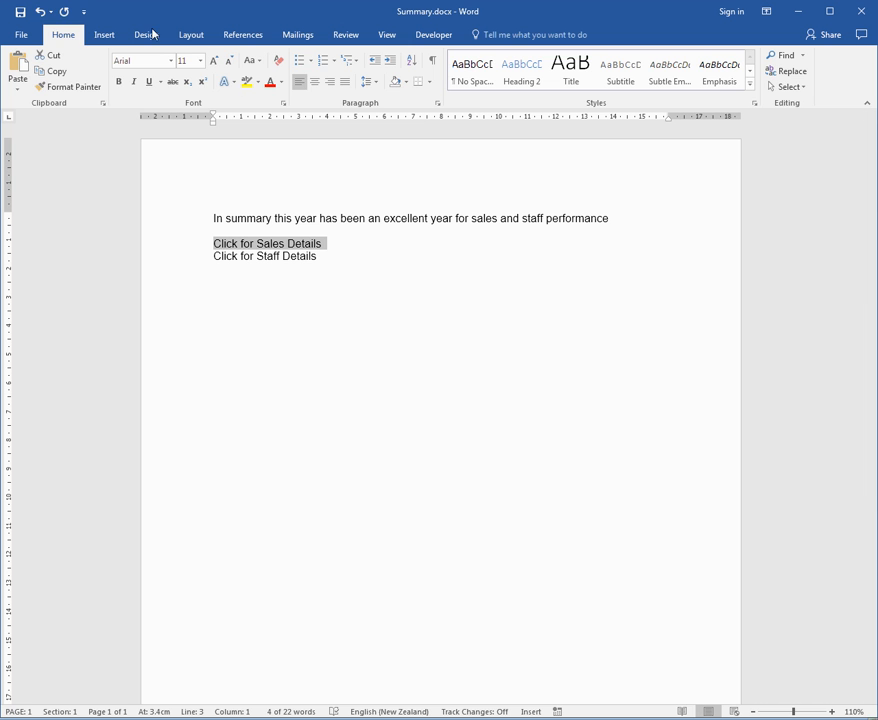
click(107, 40)
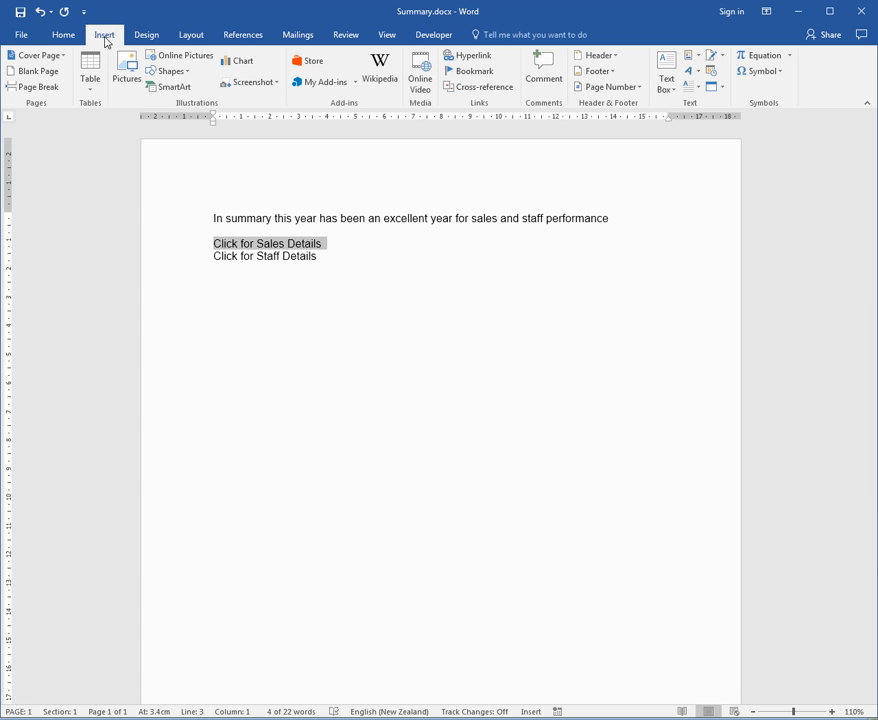
click(475, 60)
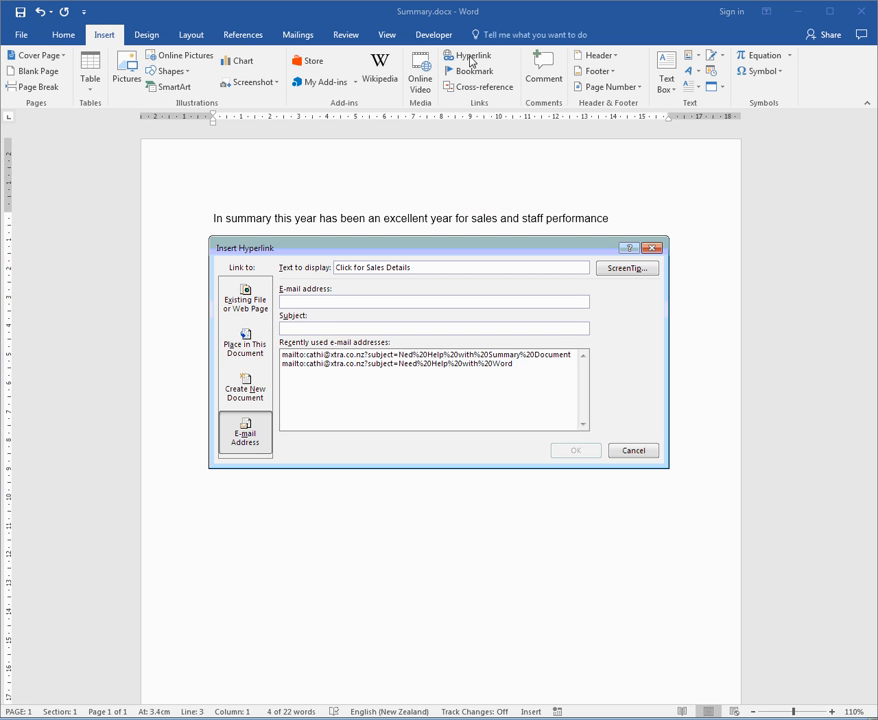
click(249, 300)
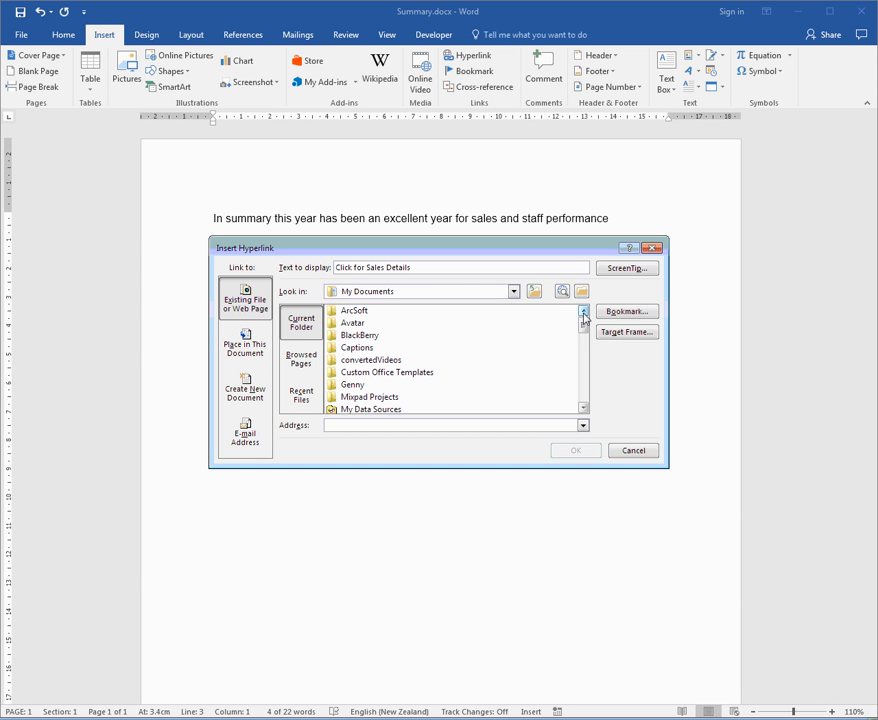
drag(583, 322, 588, 402)
click(360, 347)
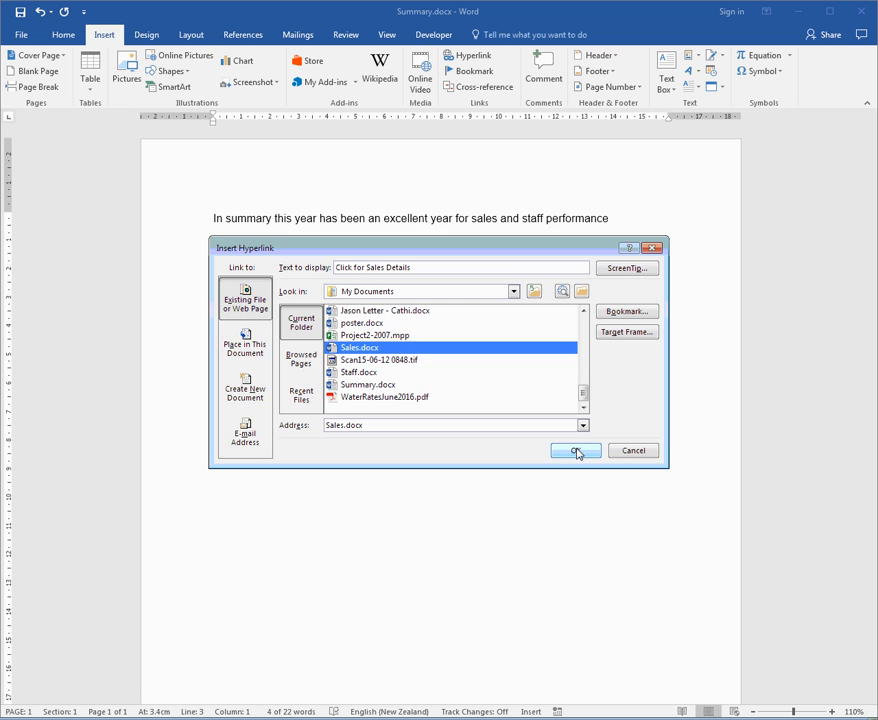
click(576, 451)
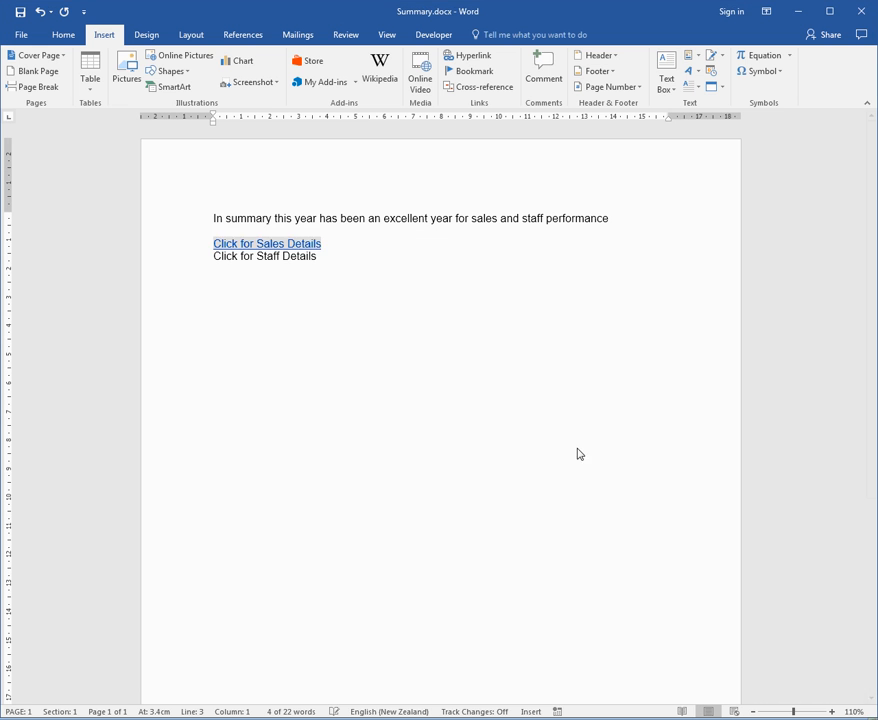
Hyperlink the line "Click for Staff Details" to the existing file Staff.docx in My Documents.
click(187, 259)
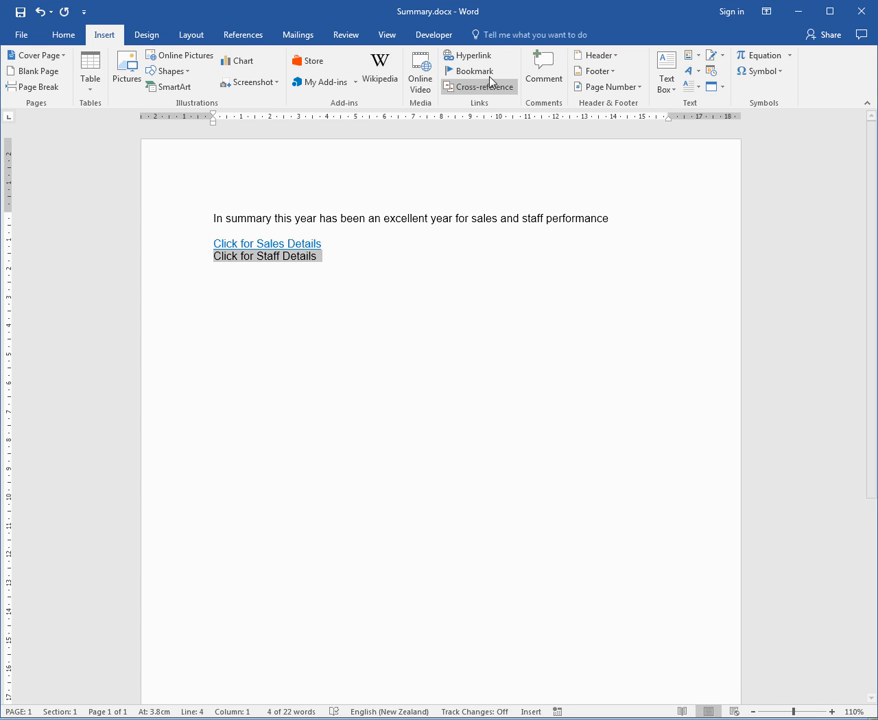
click(469, 57)
drag(580, 327, 582, 391)
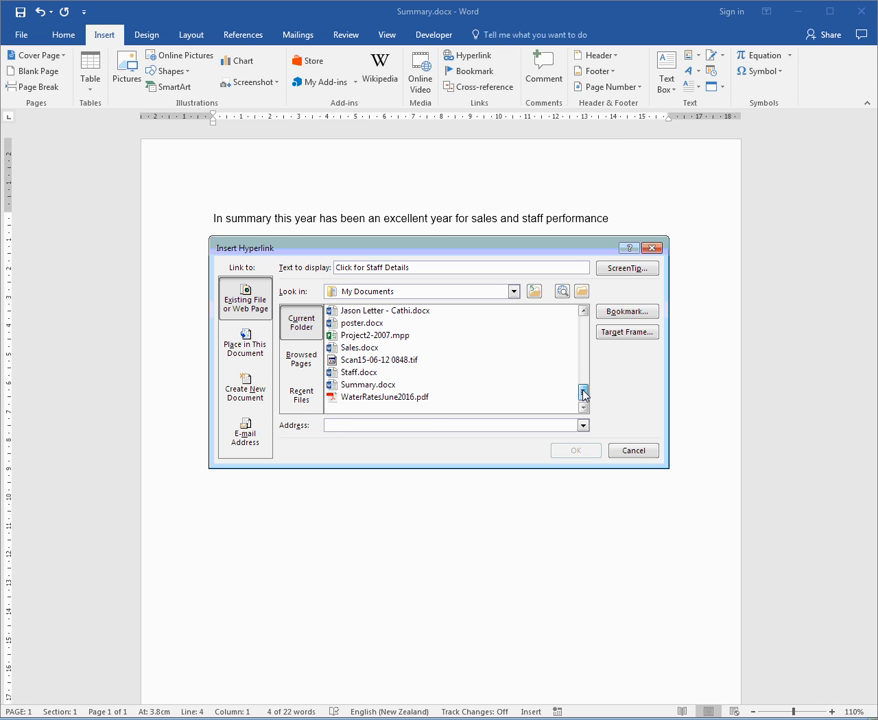
click(362, 372)
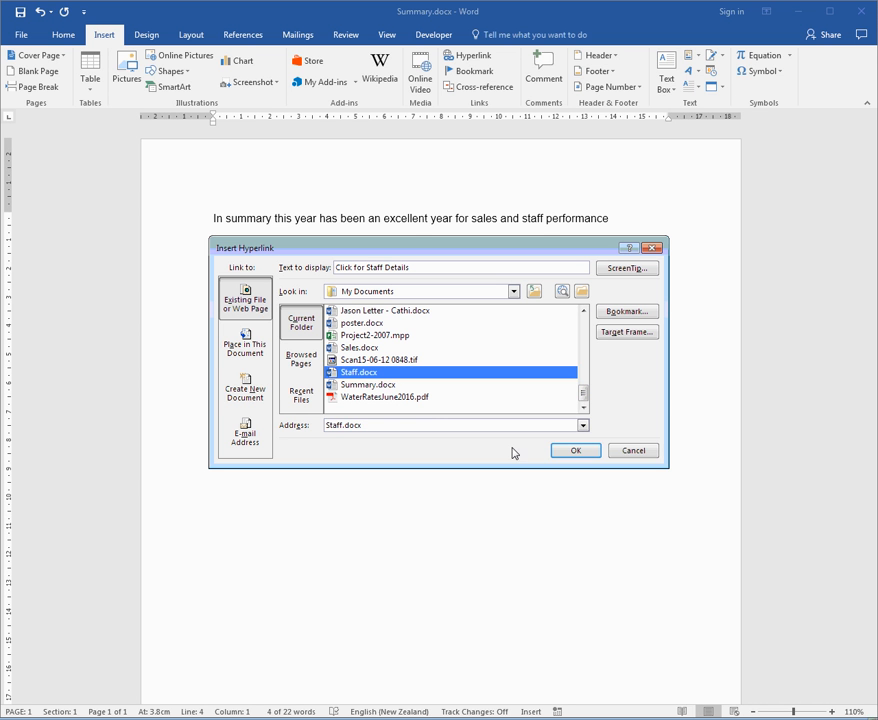
click(575, 450)
click(465, 430)
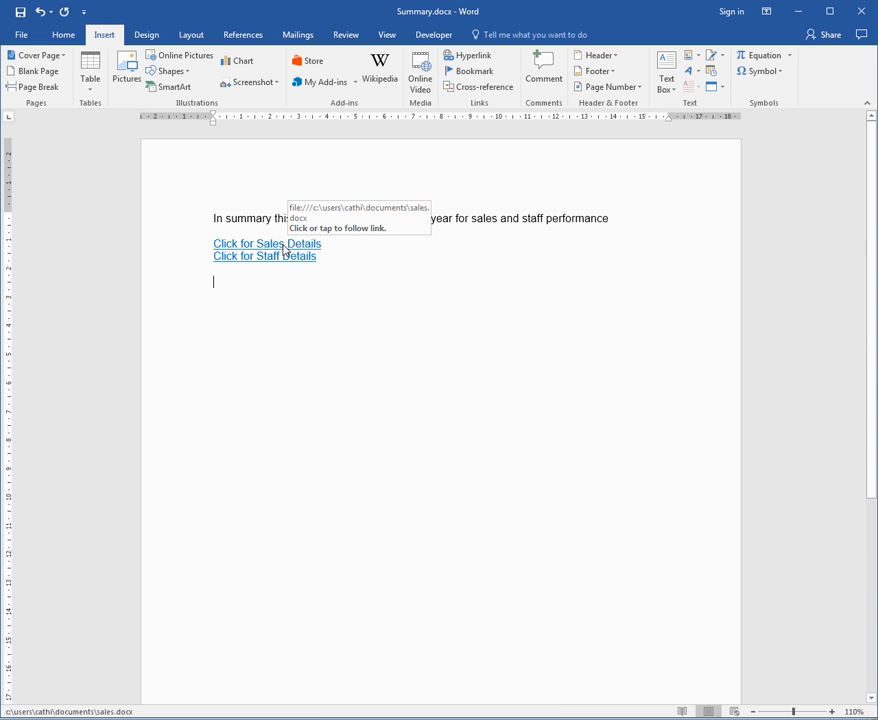
Follow the sales link and add the line "Click to go back to Summary" below the last paragraph, leaving a blank line between.
click(284, 247)
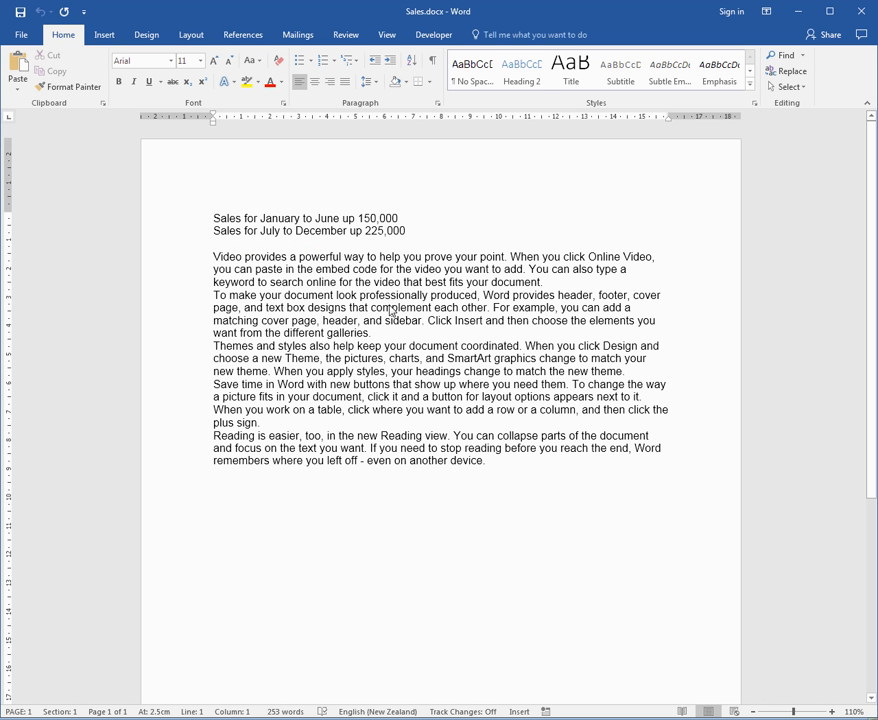
click(519, 474)
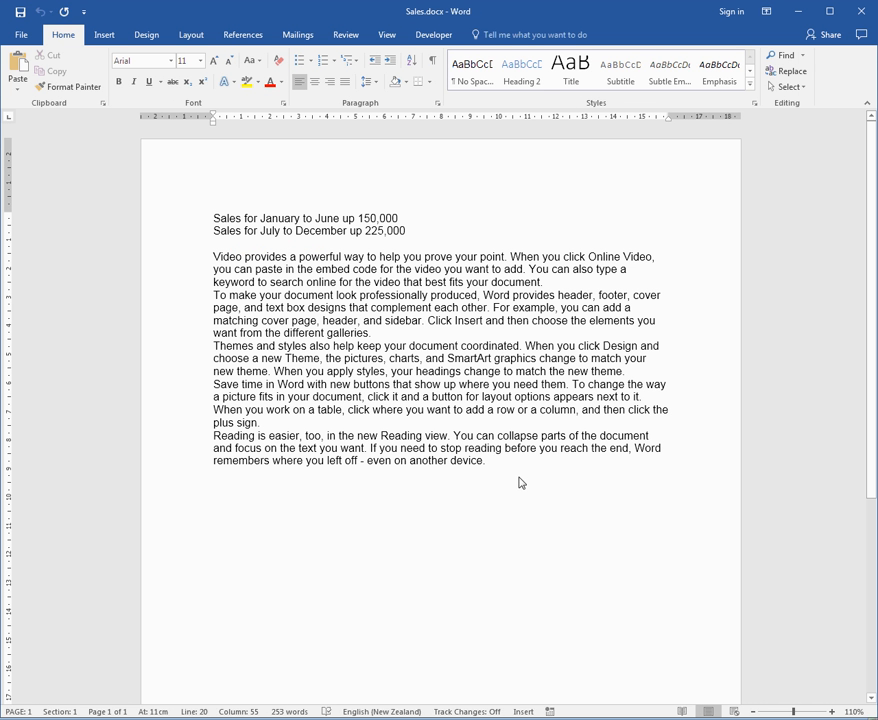
key(Return)
key(Return)
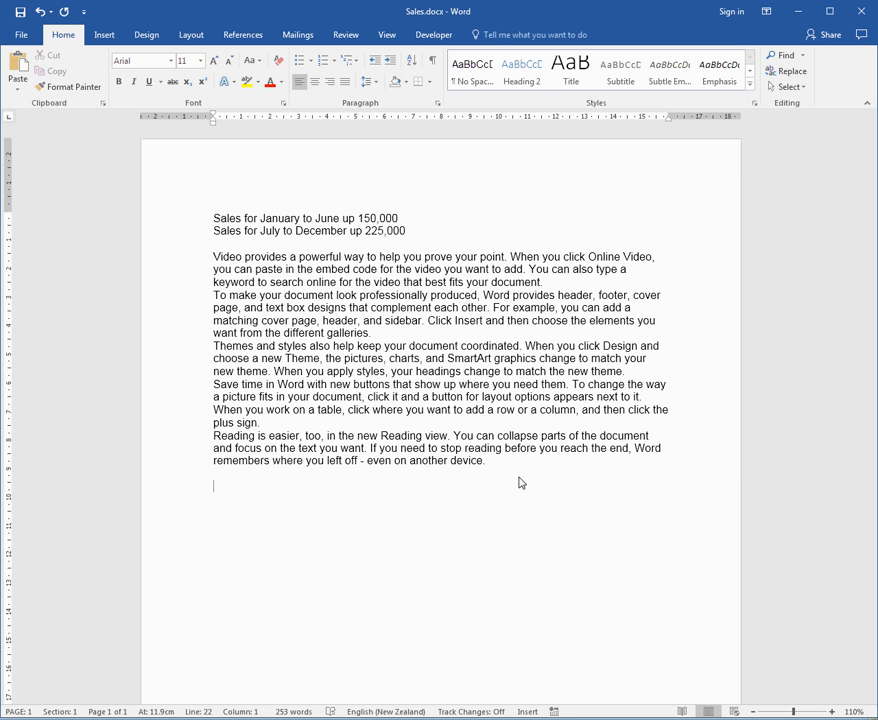
text(Click to go back to the S)
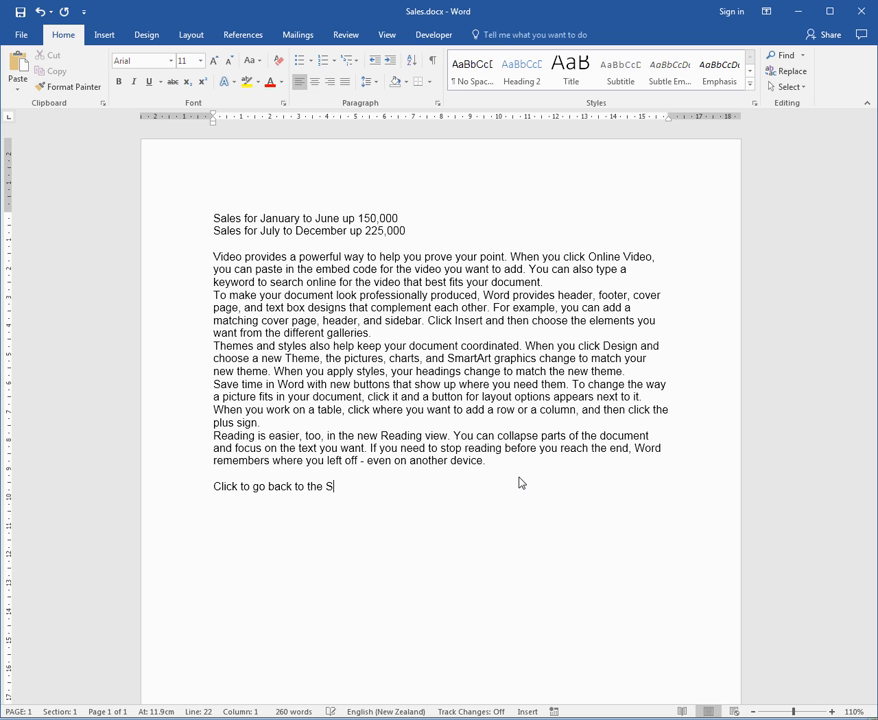
text(ummary)
key(ctrl+shift+Right)
key(Delete)
Hyperlink the line "Click to go back to Summary" in the Sales document to Summary.docx.
key(shift+End)
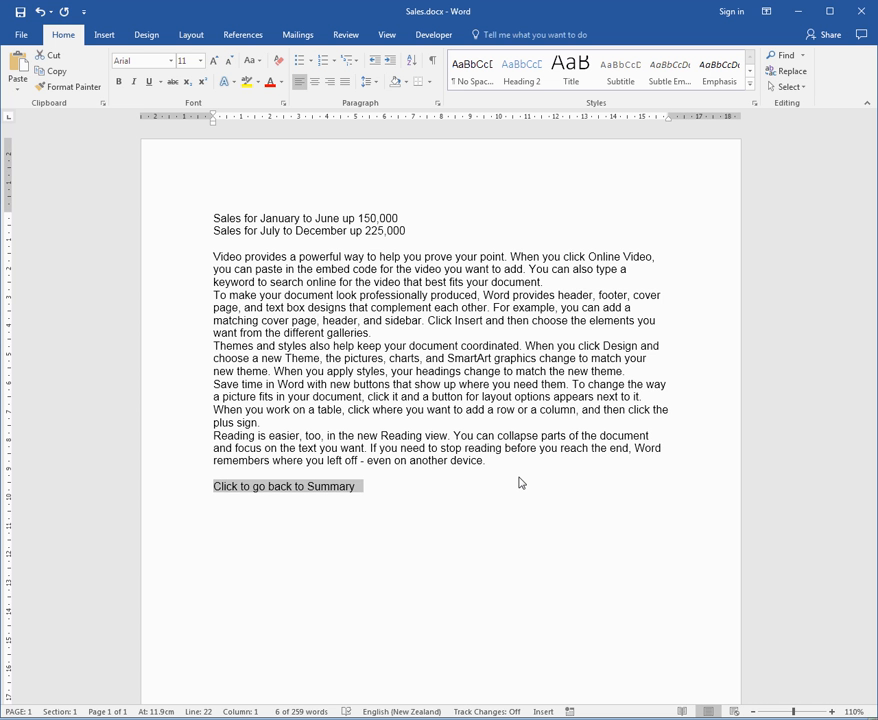
key(ctrl+k)
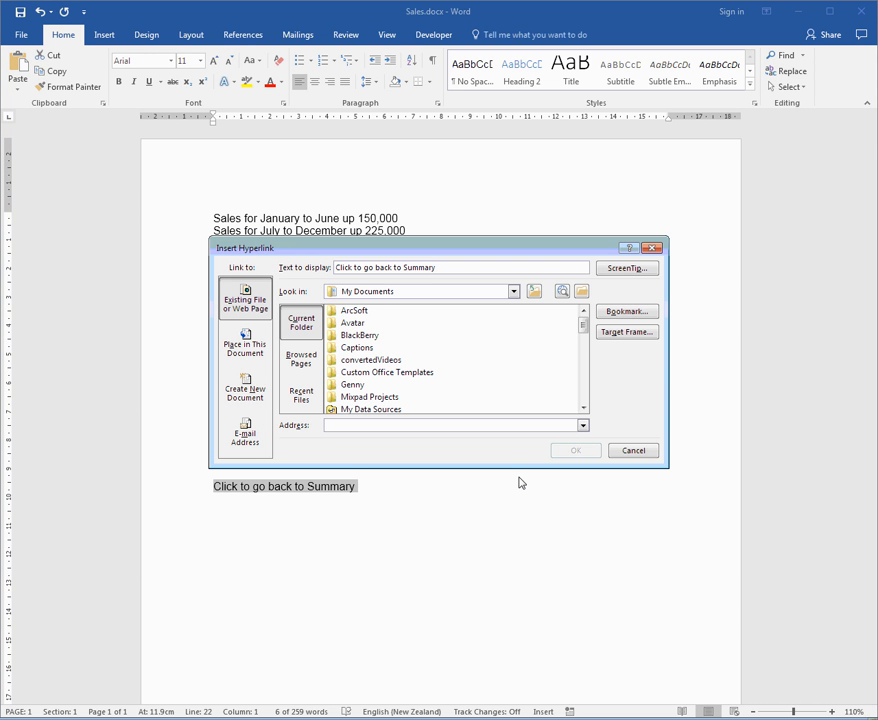
drag(587, 326, 592, 402)
click(381, 386)
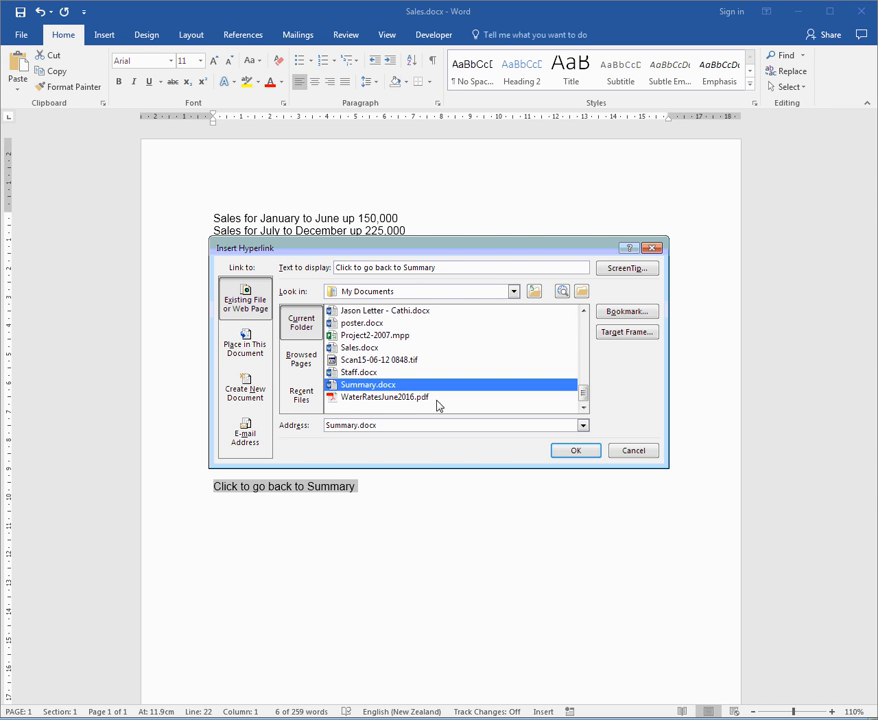
click(569, 452)
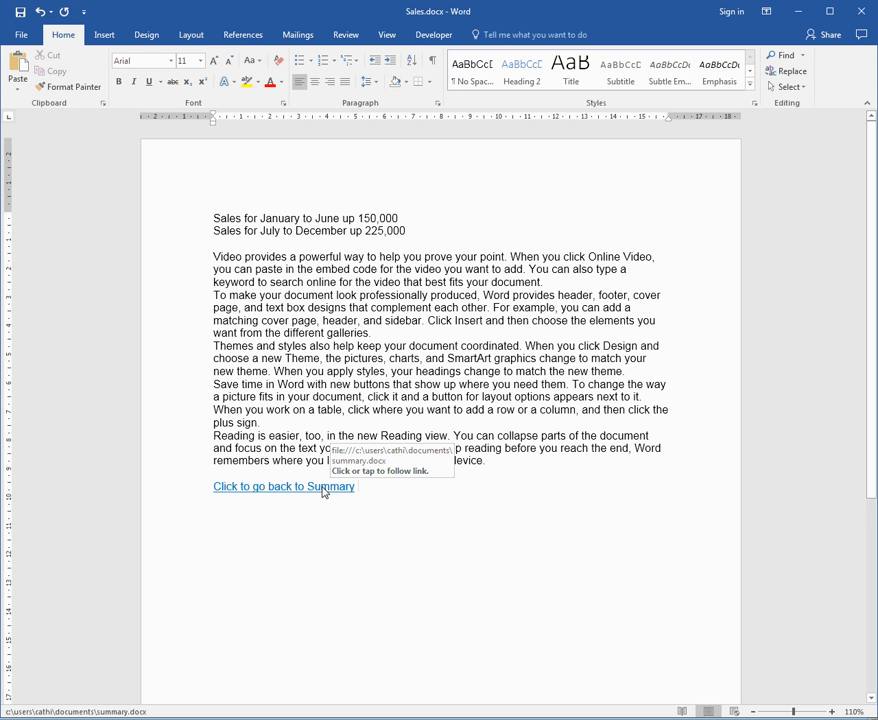
Test the links from Sales to Summary and back, and copy the return link line in the Sales document.
click(323, 488)
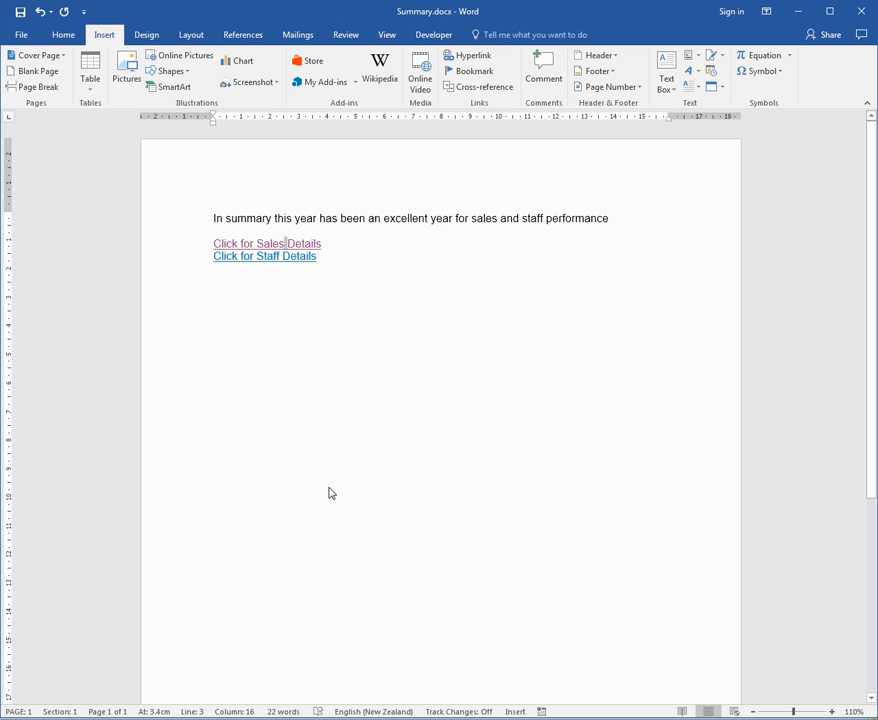
click(272, 246)
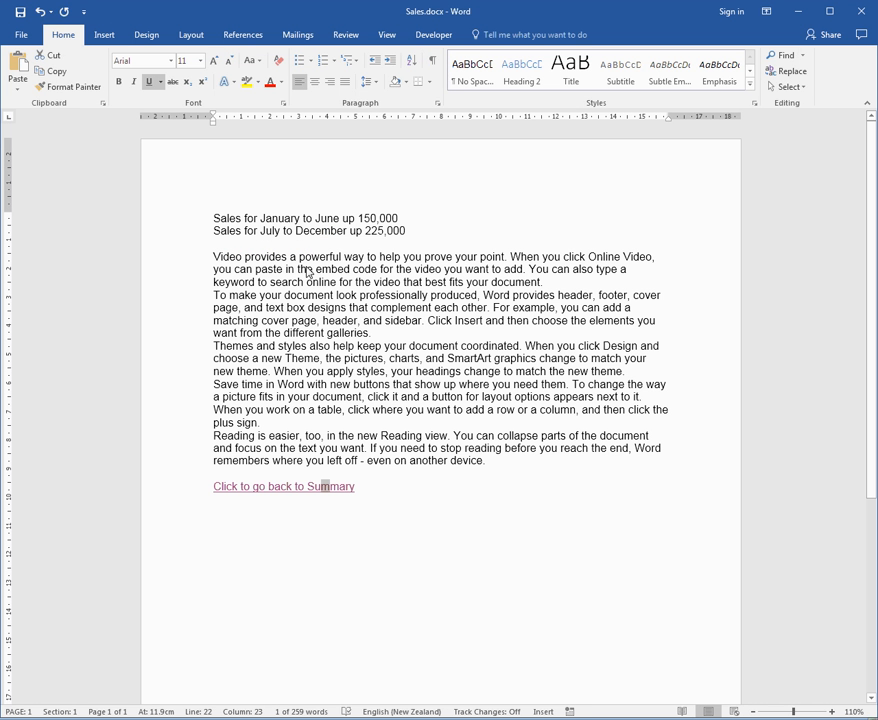
click(189, 493)
key(ctrl+c)
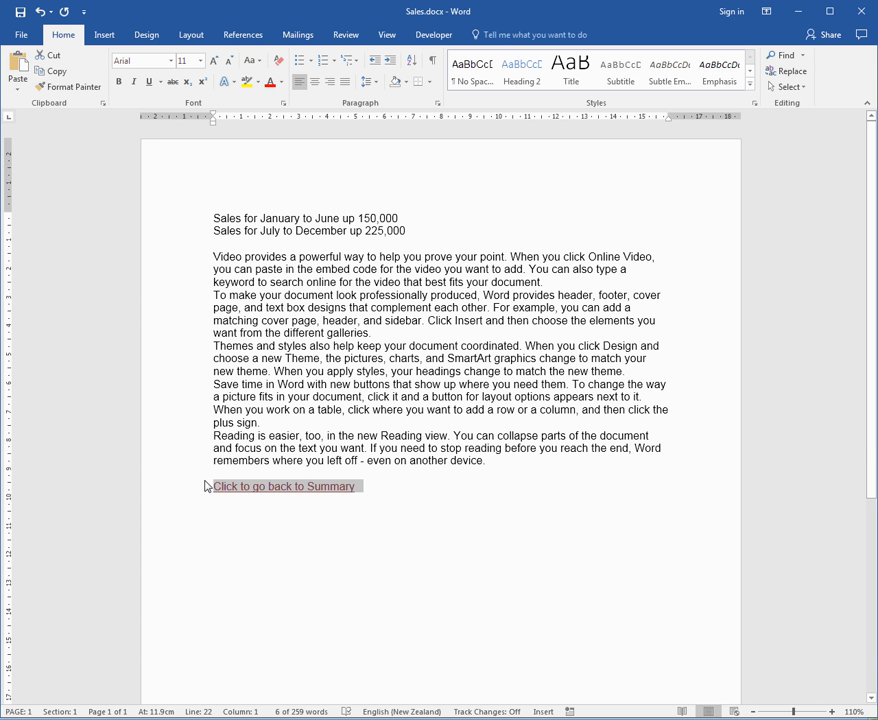
click(411, 475)
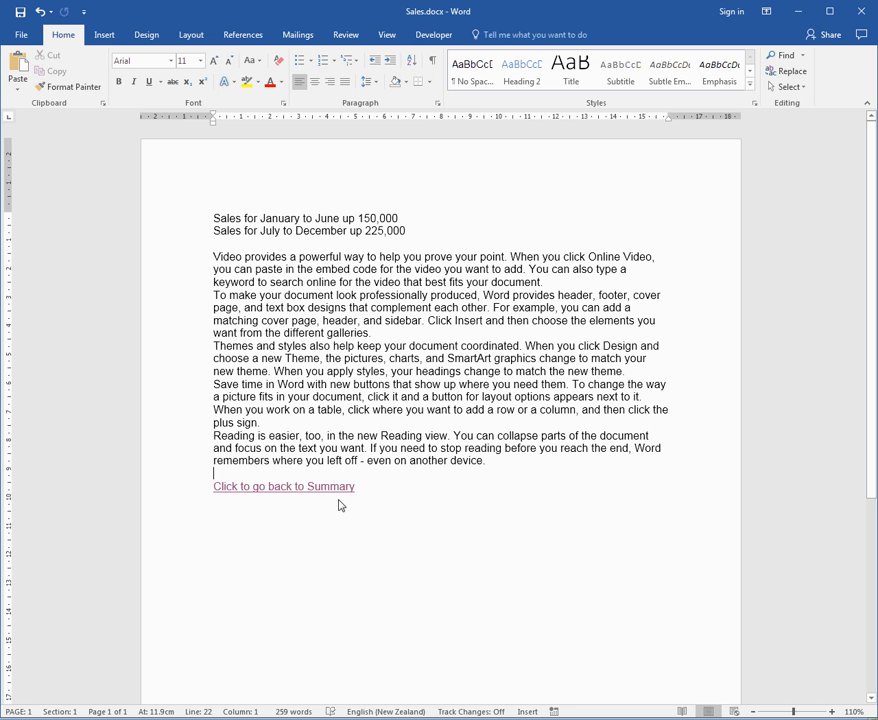
Go through Summary to the Staff document and paste the copied return link below its last paragraph, leaving a blank line between.
click(338, 488)
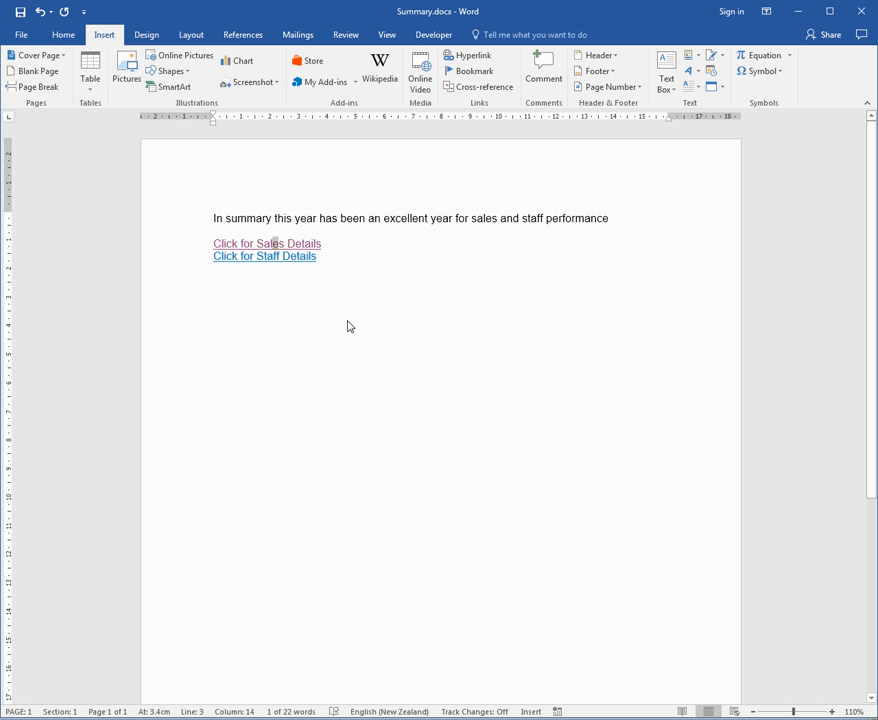
click(270, 260)
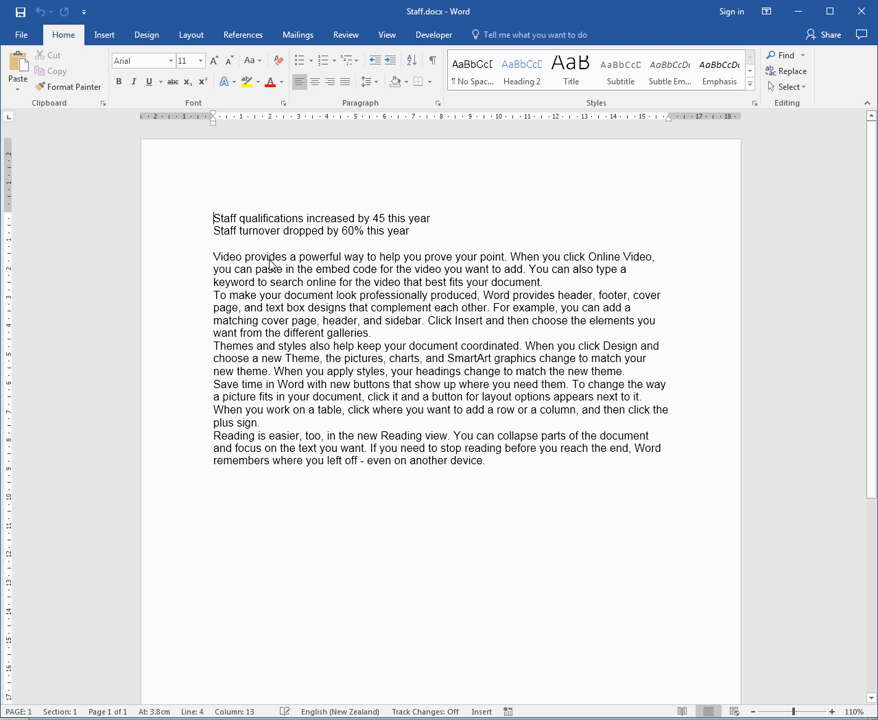
click(504, 465)
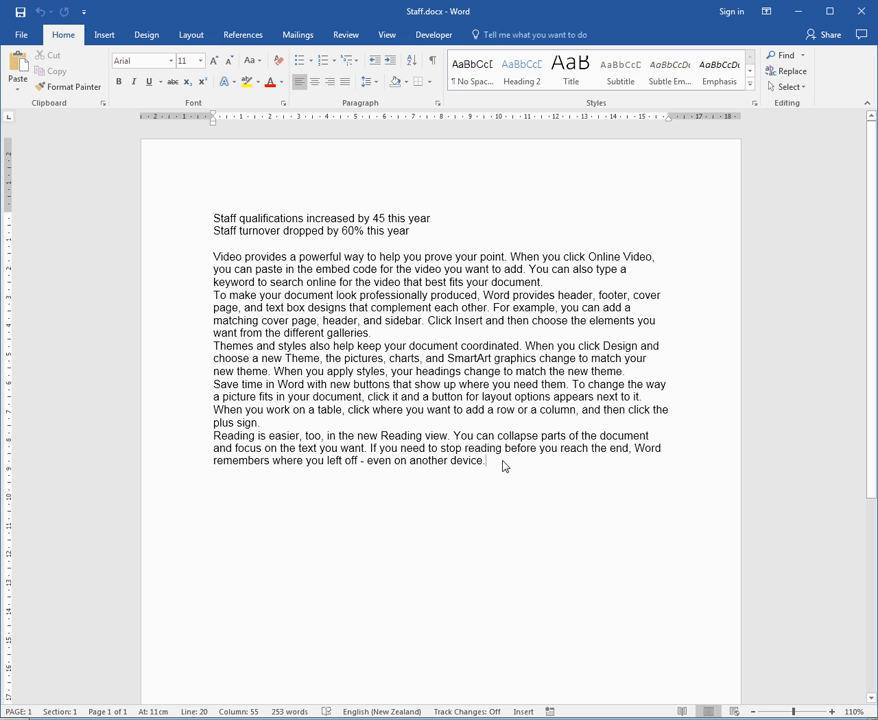
key(Return)
key(ctrl+v)
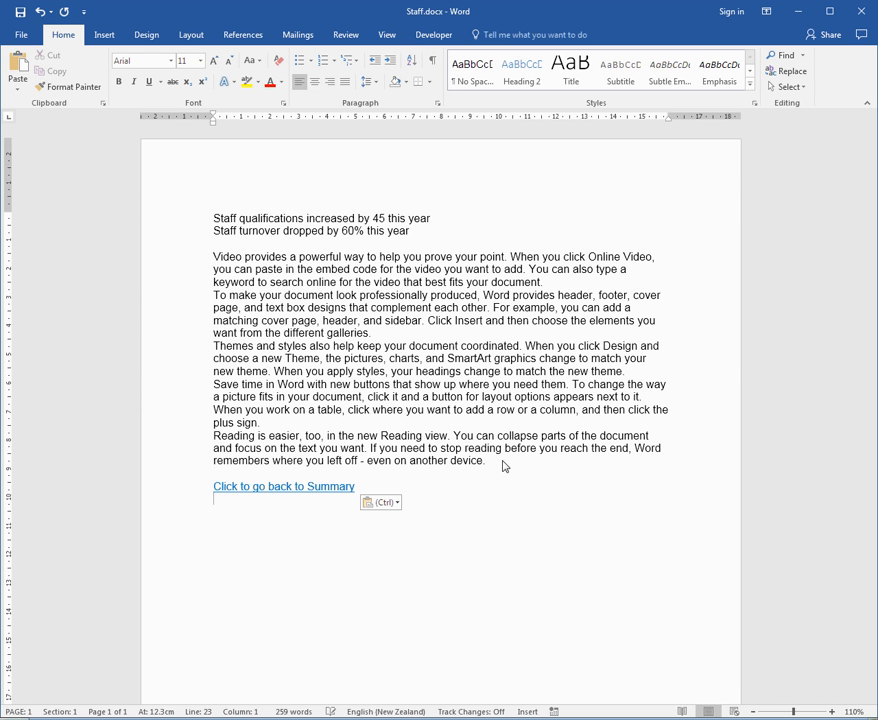
click(457, 384)
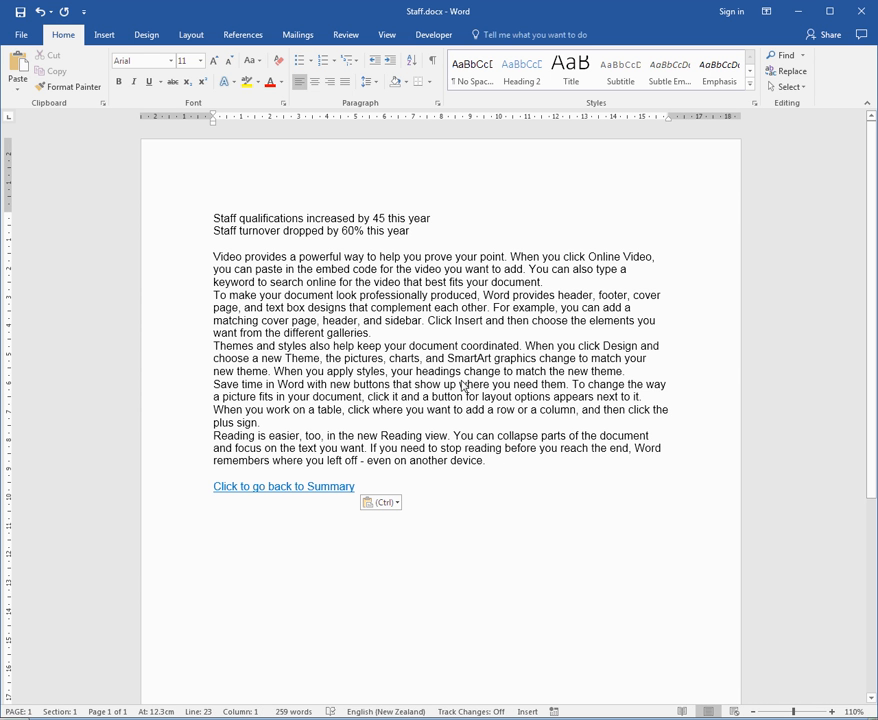
Test the links by going from Staff to Summary, to Sales and back, and to Staff and back.
click(315, 488)
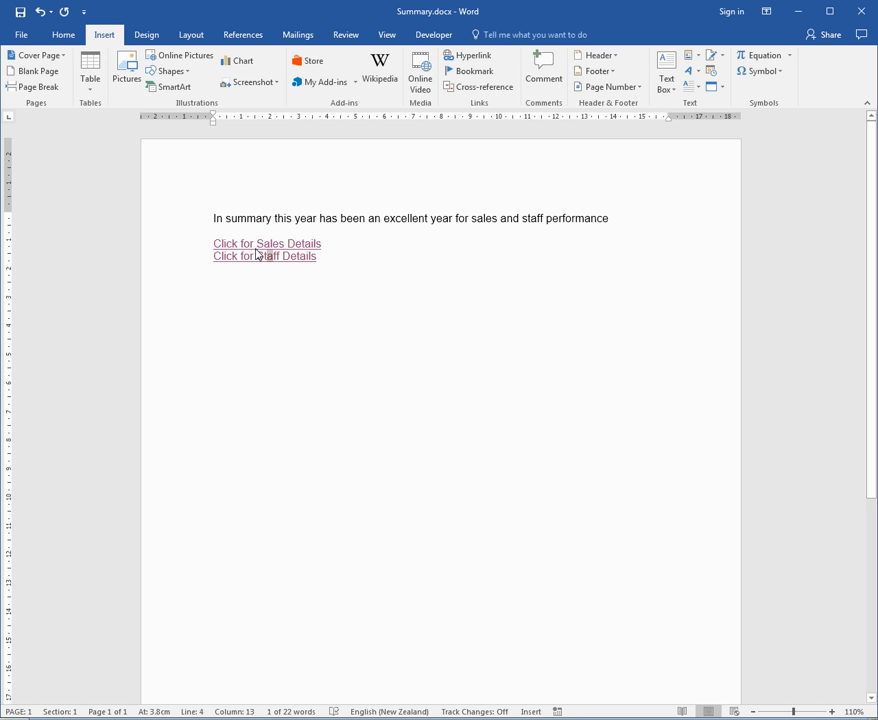
click(261, 248)
click(280, 485)
click(264, 257)
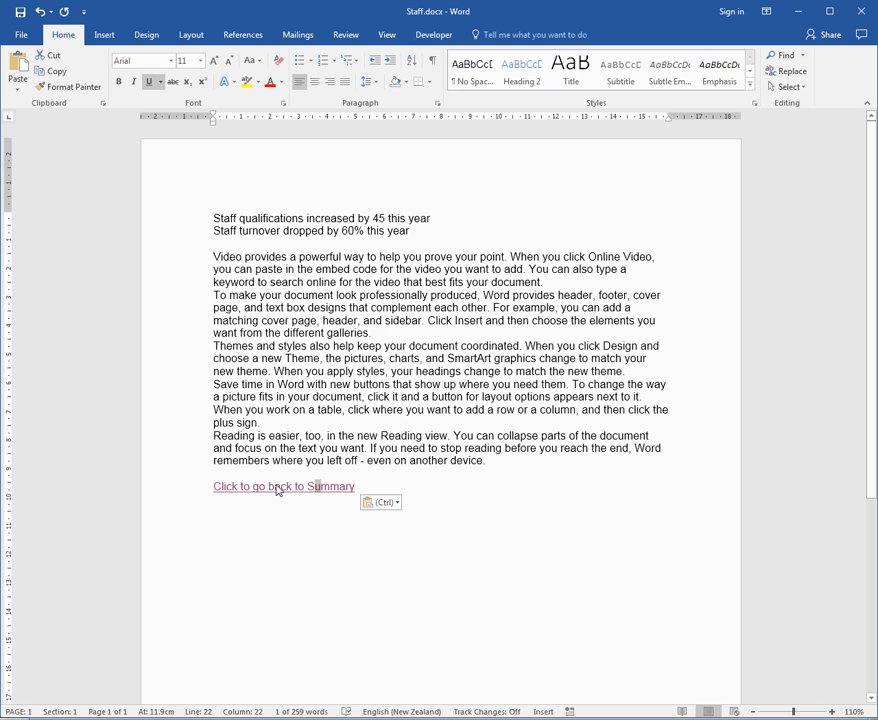
click(280, 487)
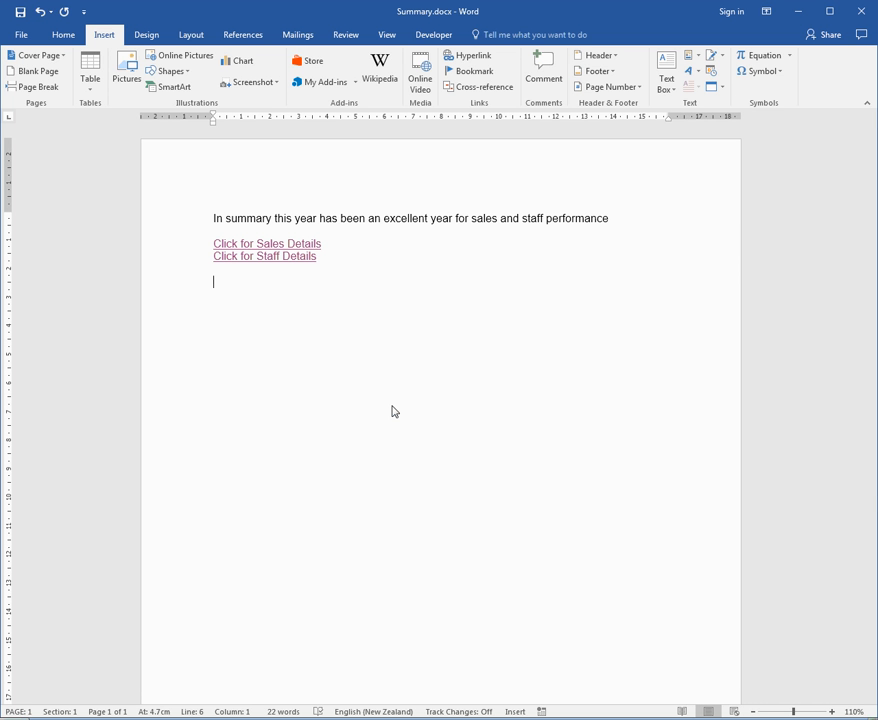
Look over the link options in the Insert Hyperlink dialog and close it without adding a link.
click(462, 58)
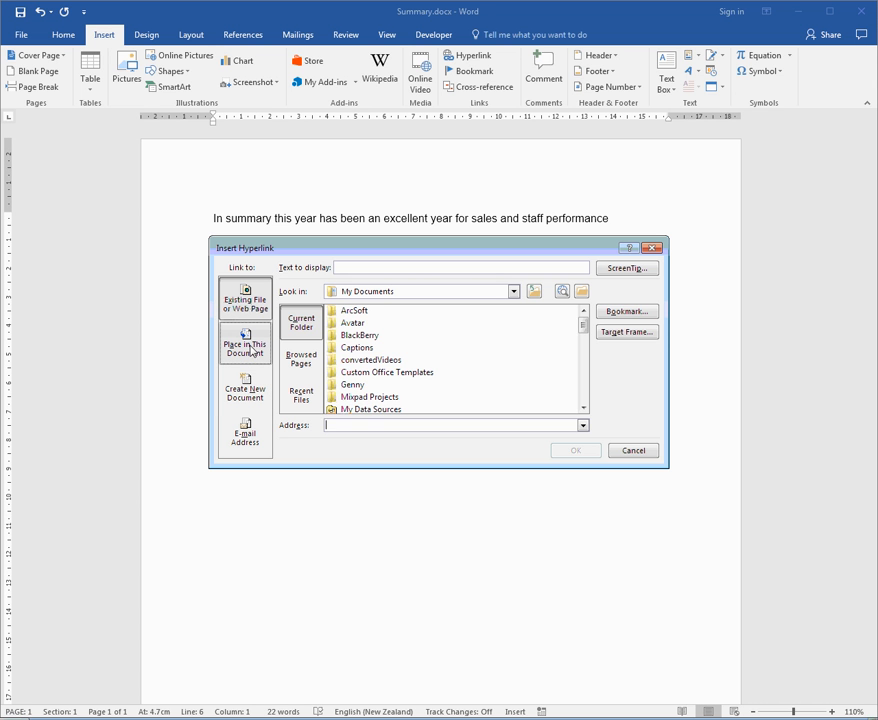
click(634, 451)
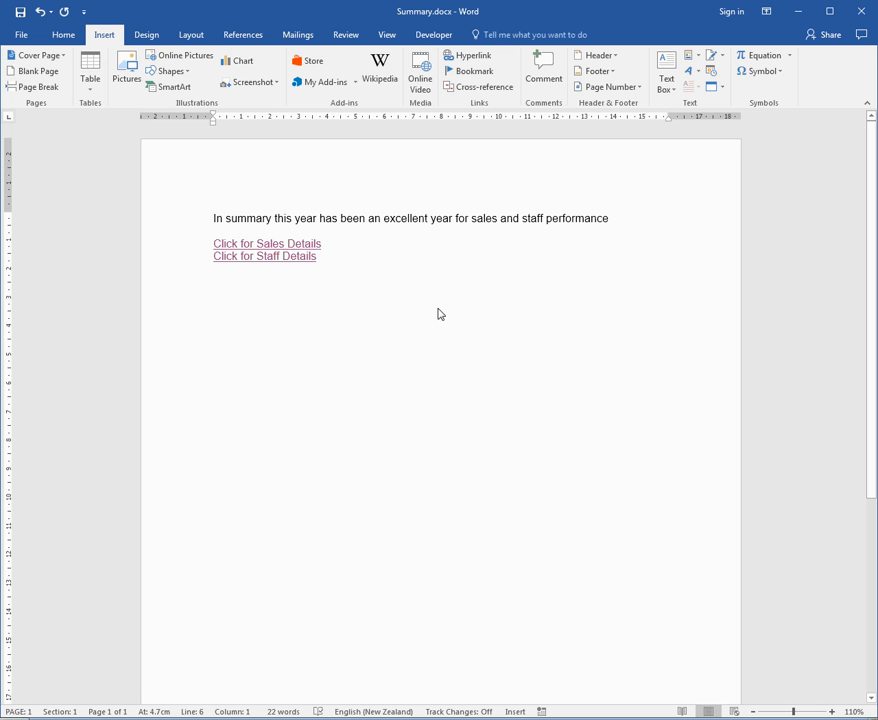
Open the recently used document LongReference.docx from the Desktop.
click(22, 34)
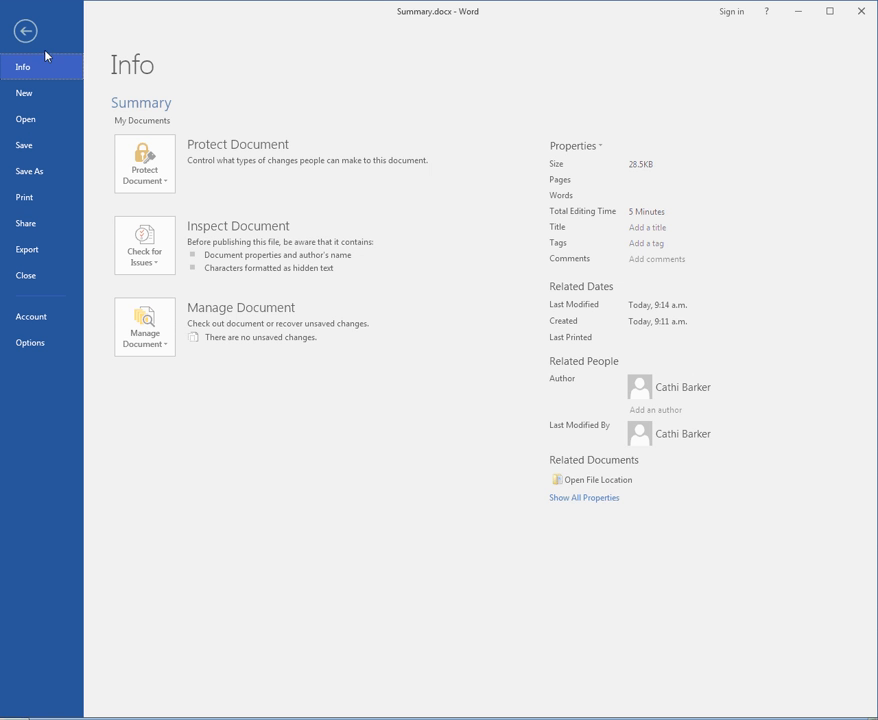
click(64, 123)
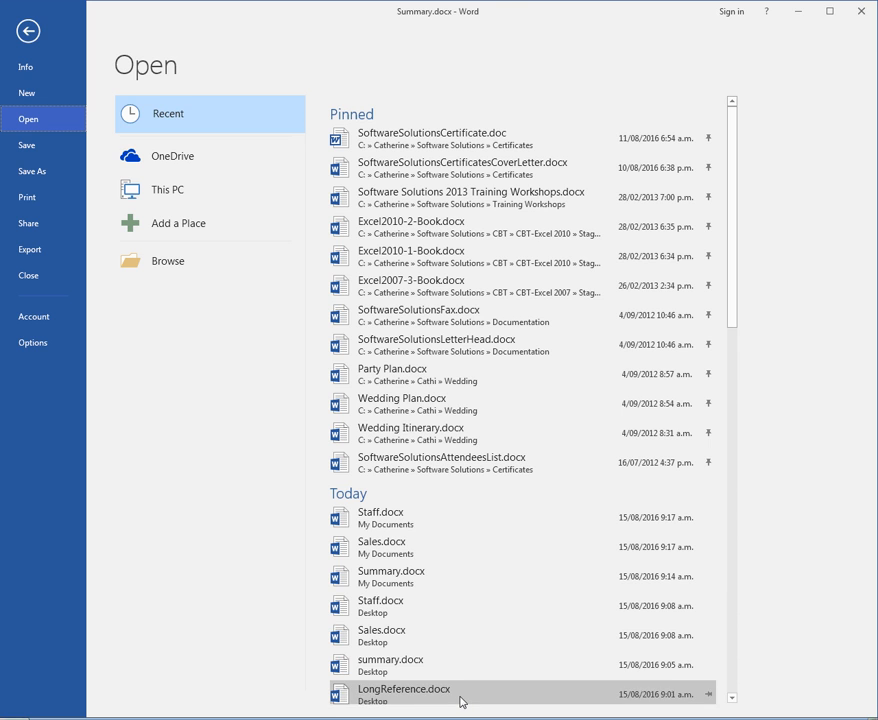
key(Escape)
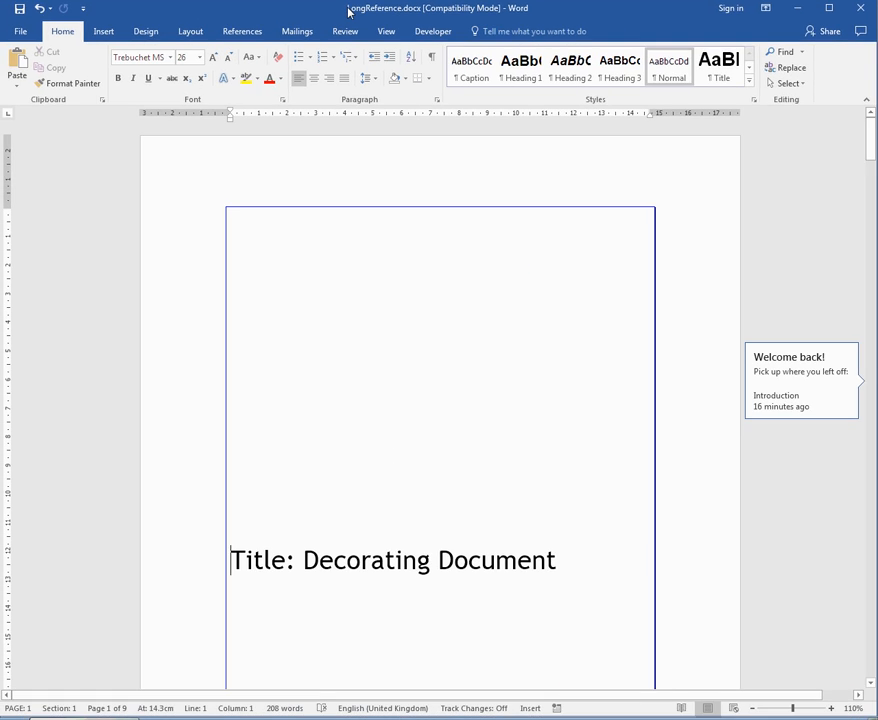
From the end of the Introduction paragraph, examine the headings and bookmarks offered as hyperlink targets within this document, and close without adding a link.
scroll(388, 506, down, 10)
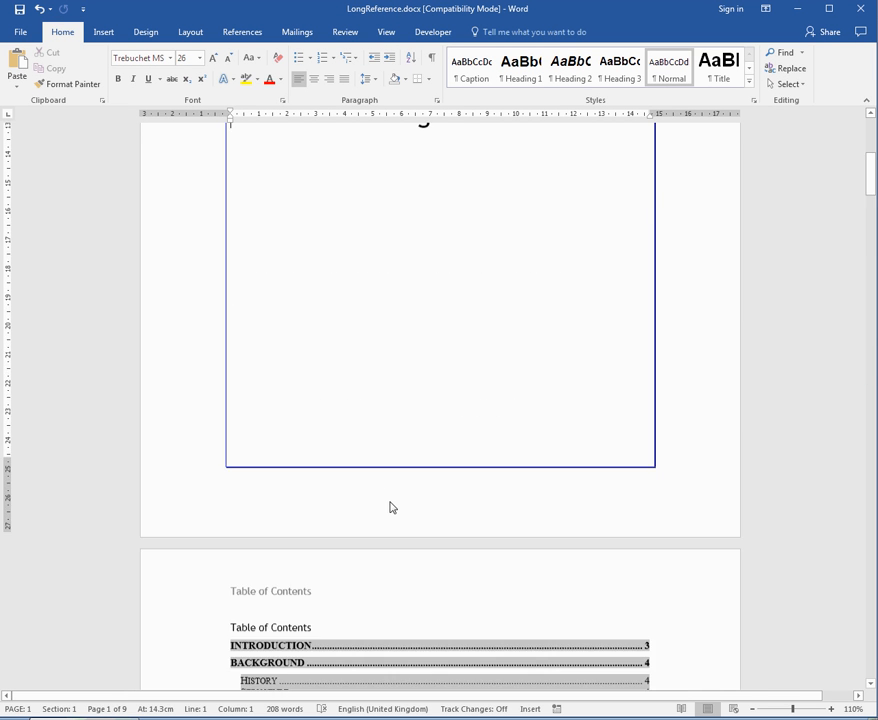
scroll(390, 506, down, 15)
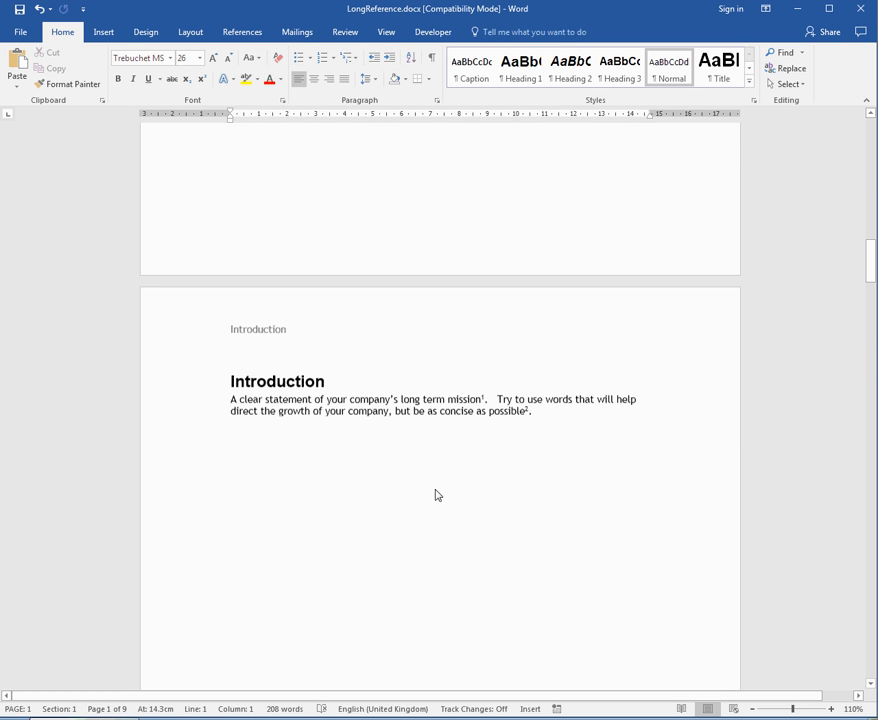
click(545, 420)
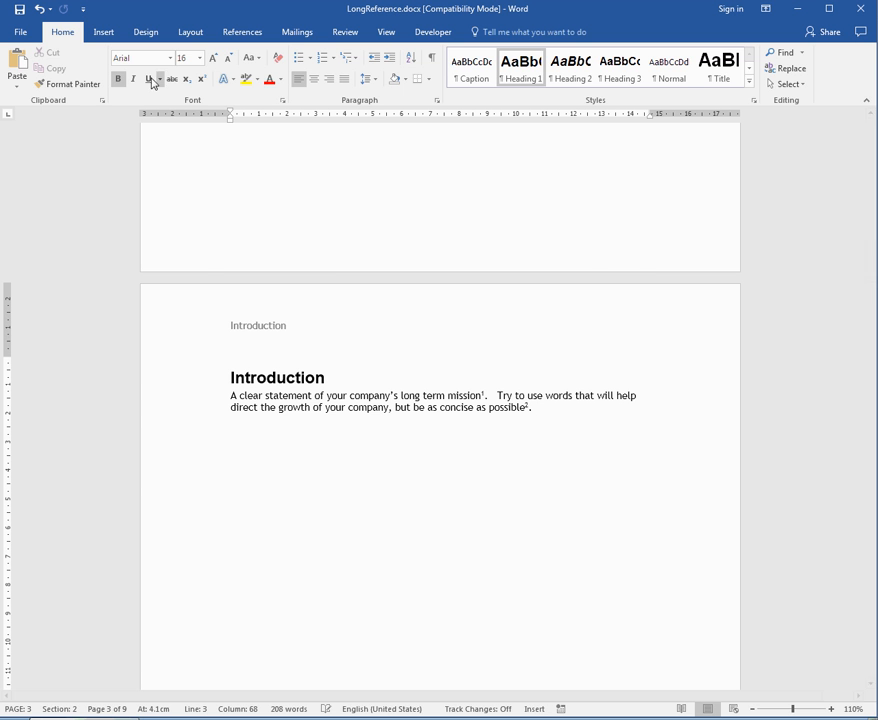
click(104, 32)
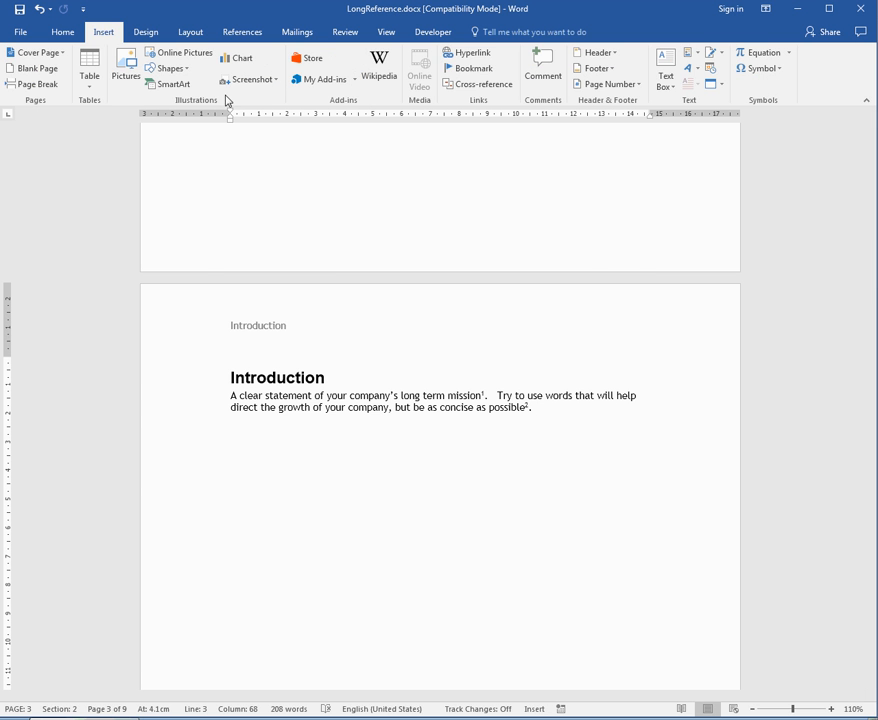
click(466, 54)
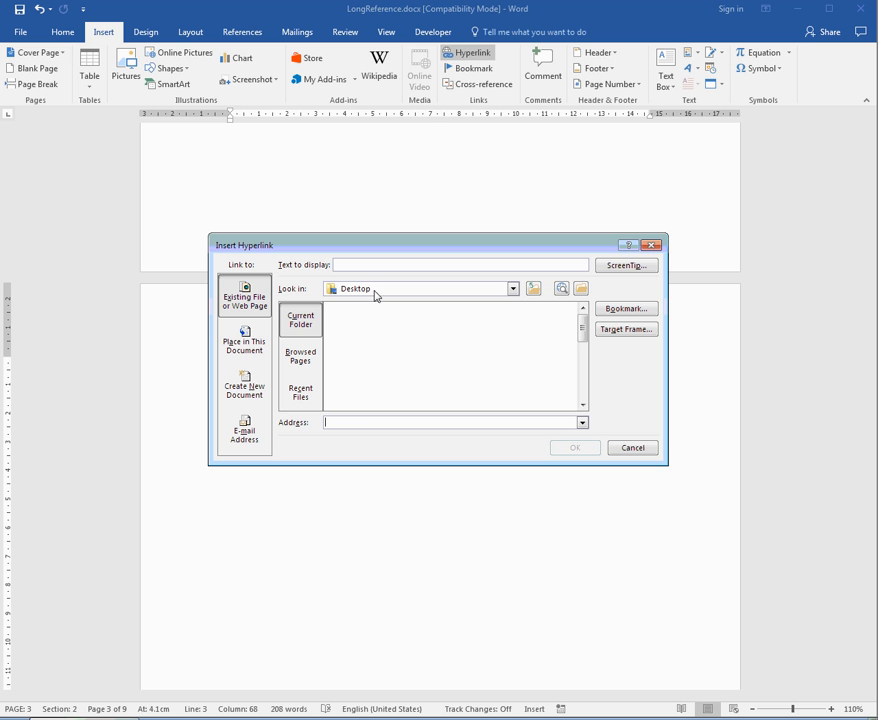
click(250, 351)
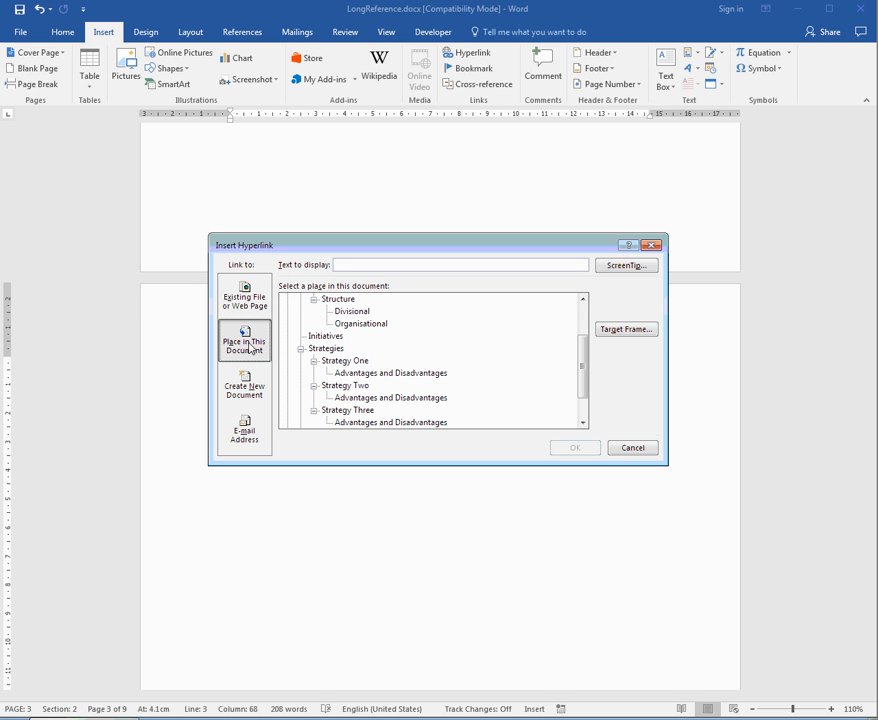
drag(583, 382, 582, 337)
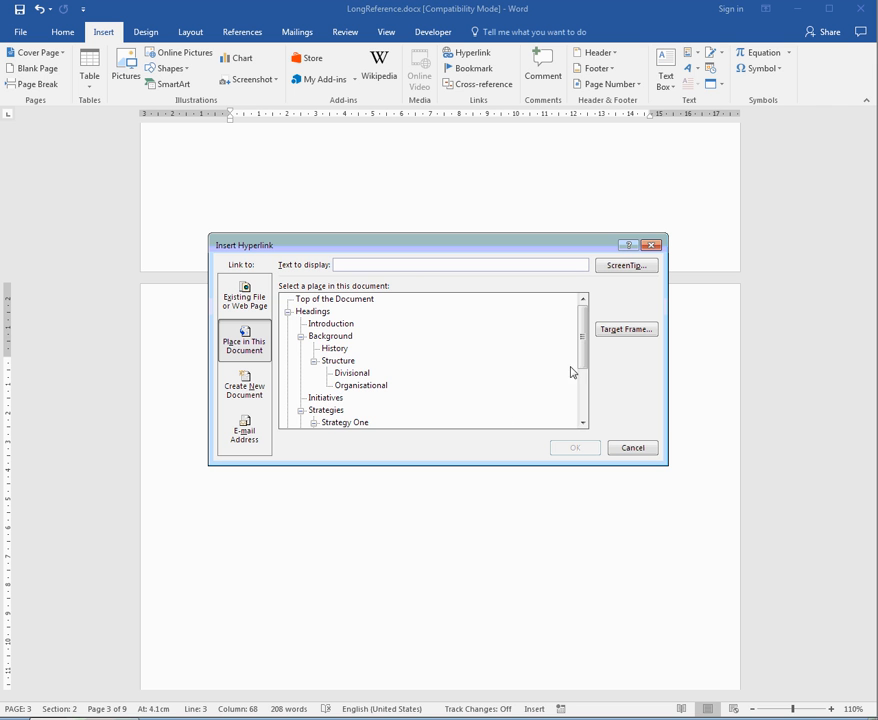
drag(583, 340, 584, 413)
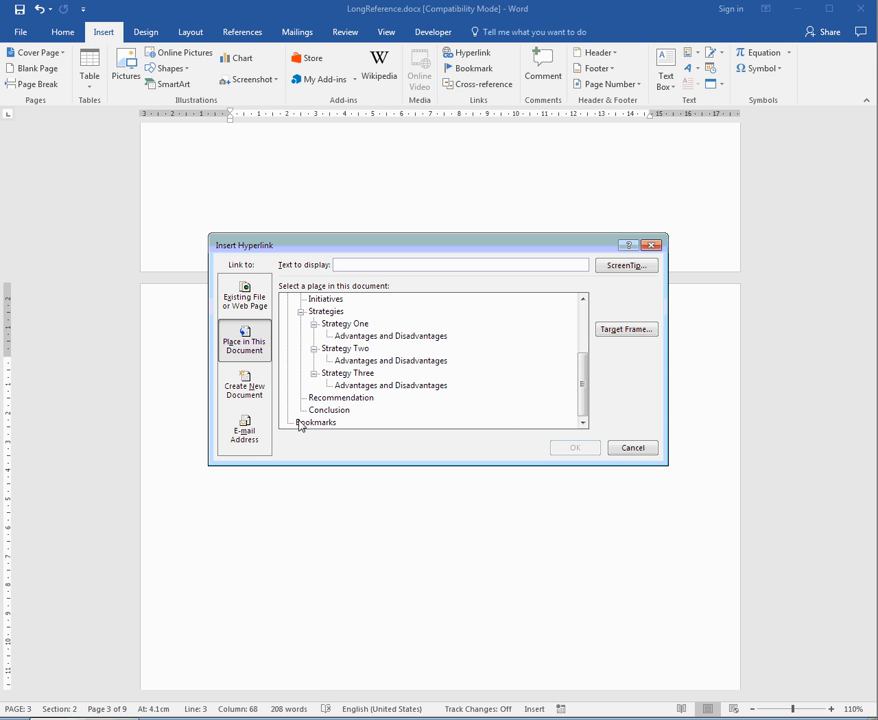
click(645, 449)
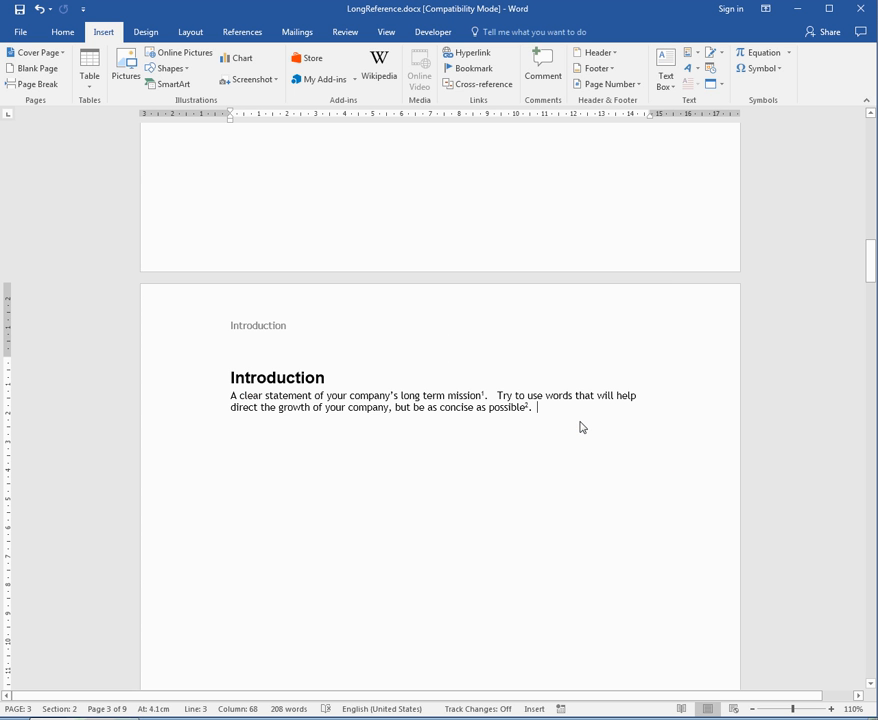